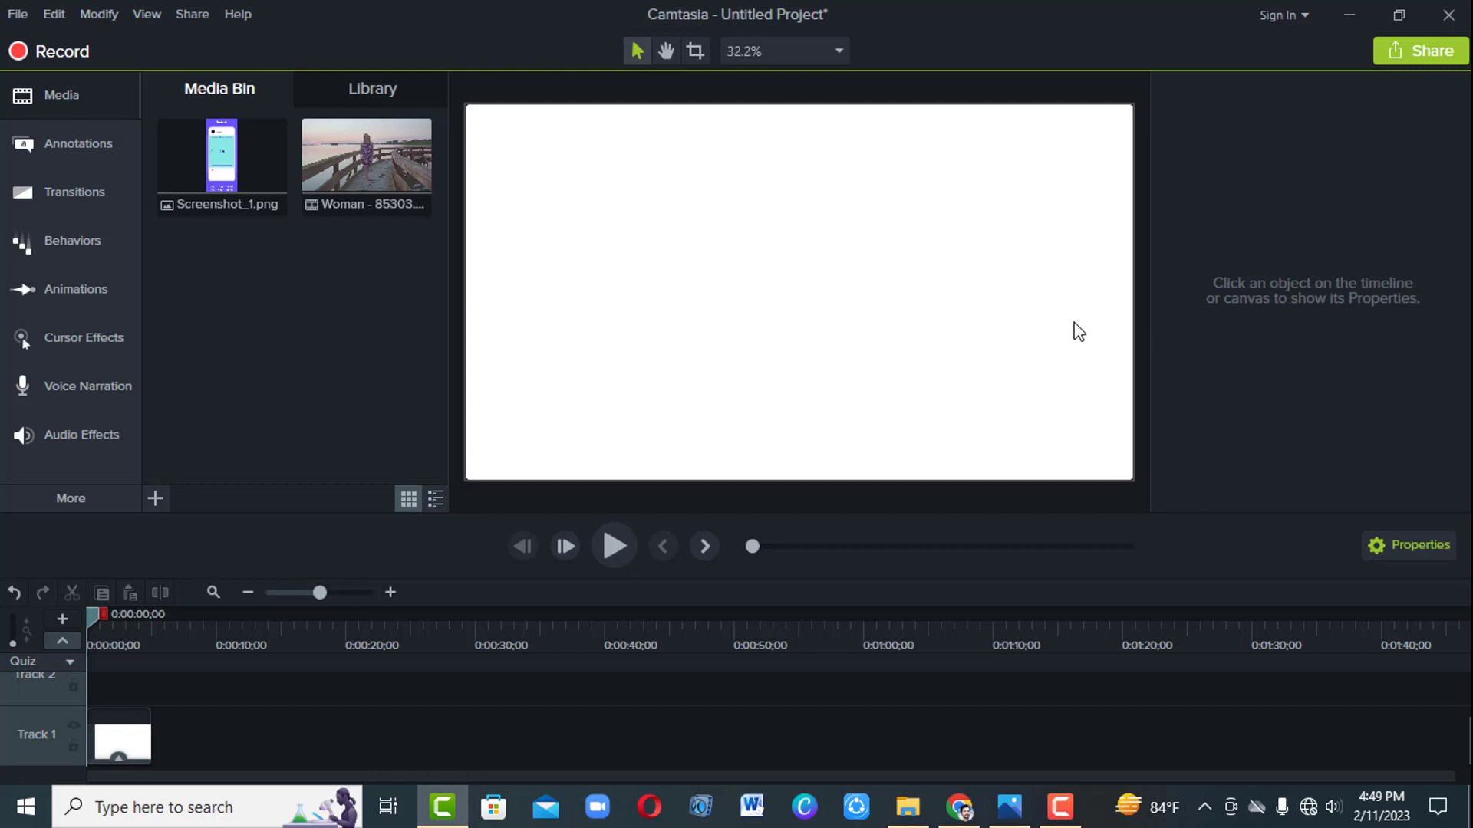
Place Screenshot_1.png on the canvas, enlarge it to about 243% and centre it vertically over the white background.
click(219, 163)
drag(218, 163, 790, 275)
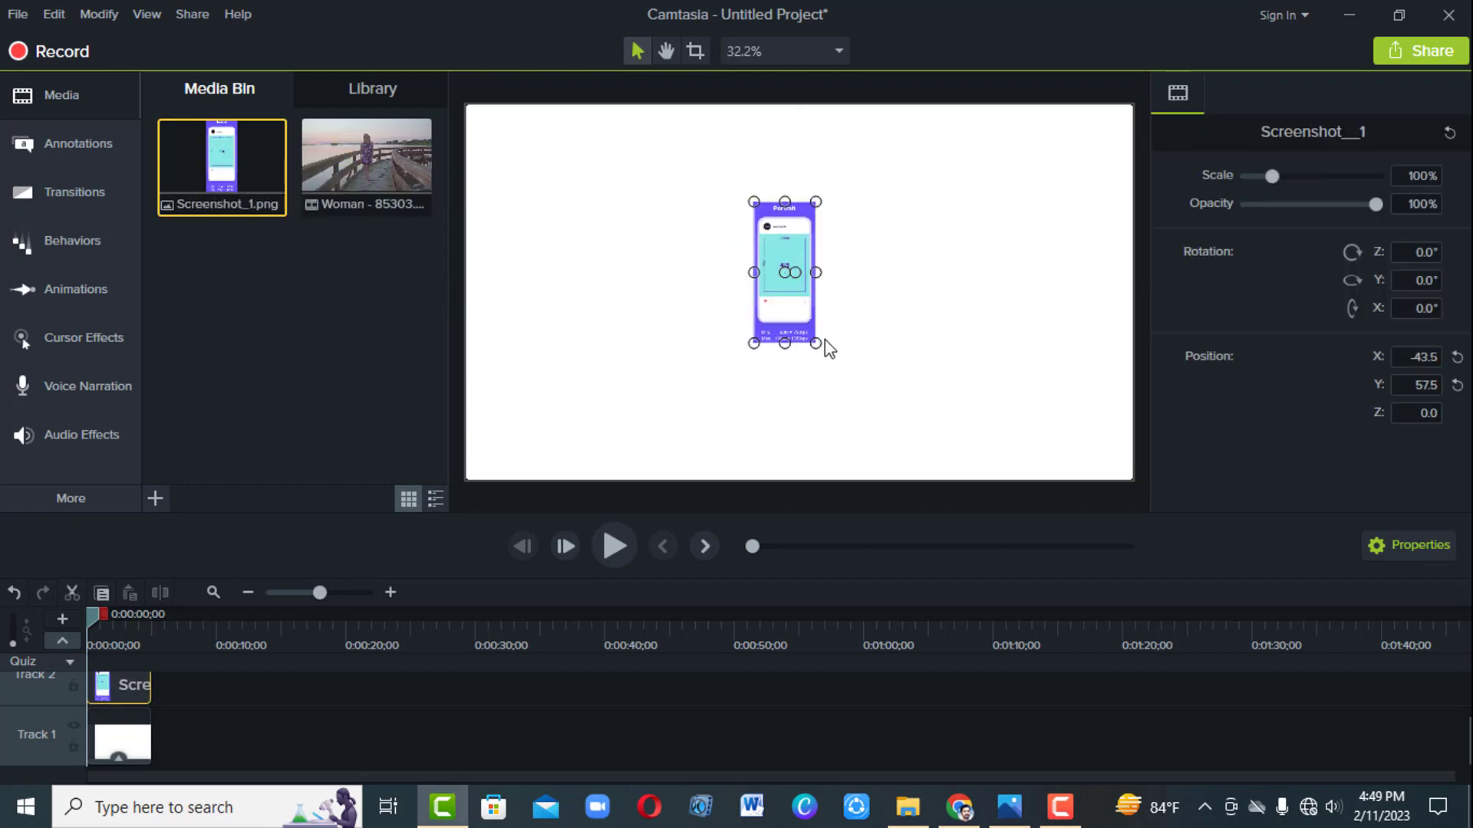
drag(815, 343, 872, 345)
drag(826, 273, 828, 282)
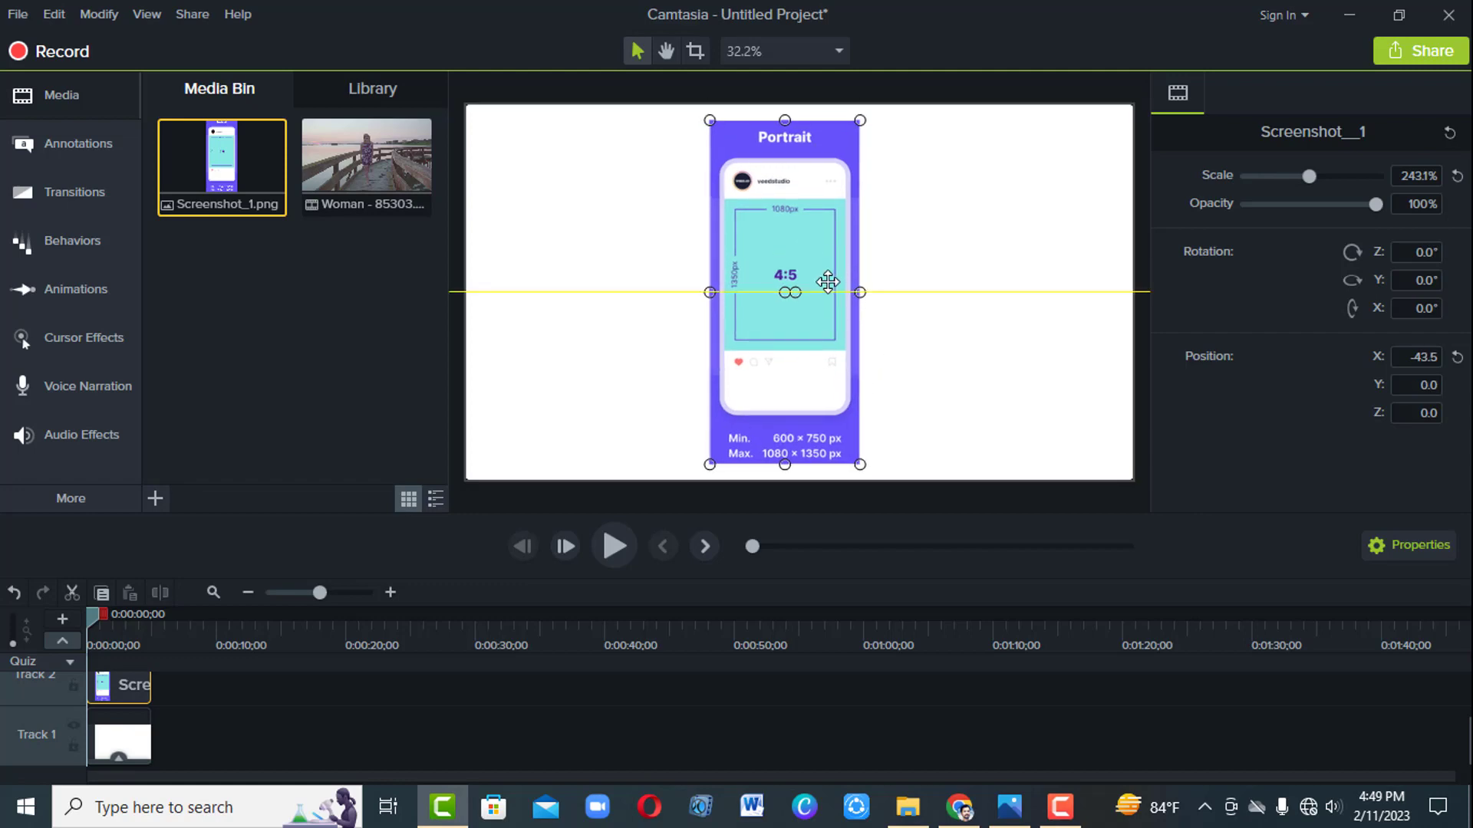
click(894, 326)
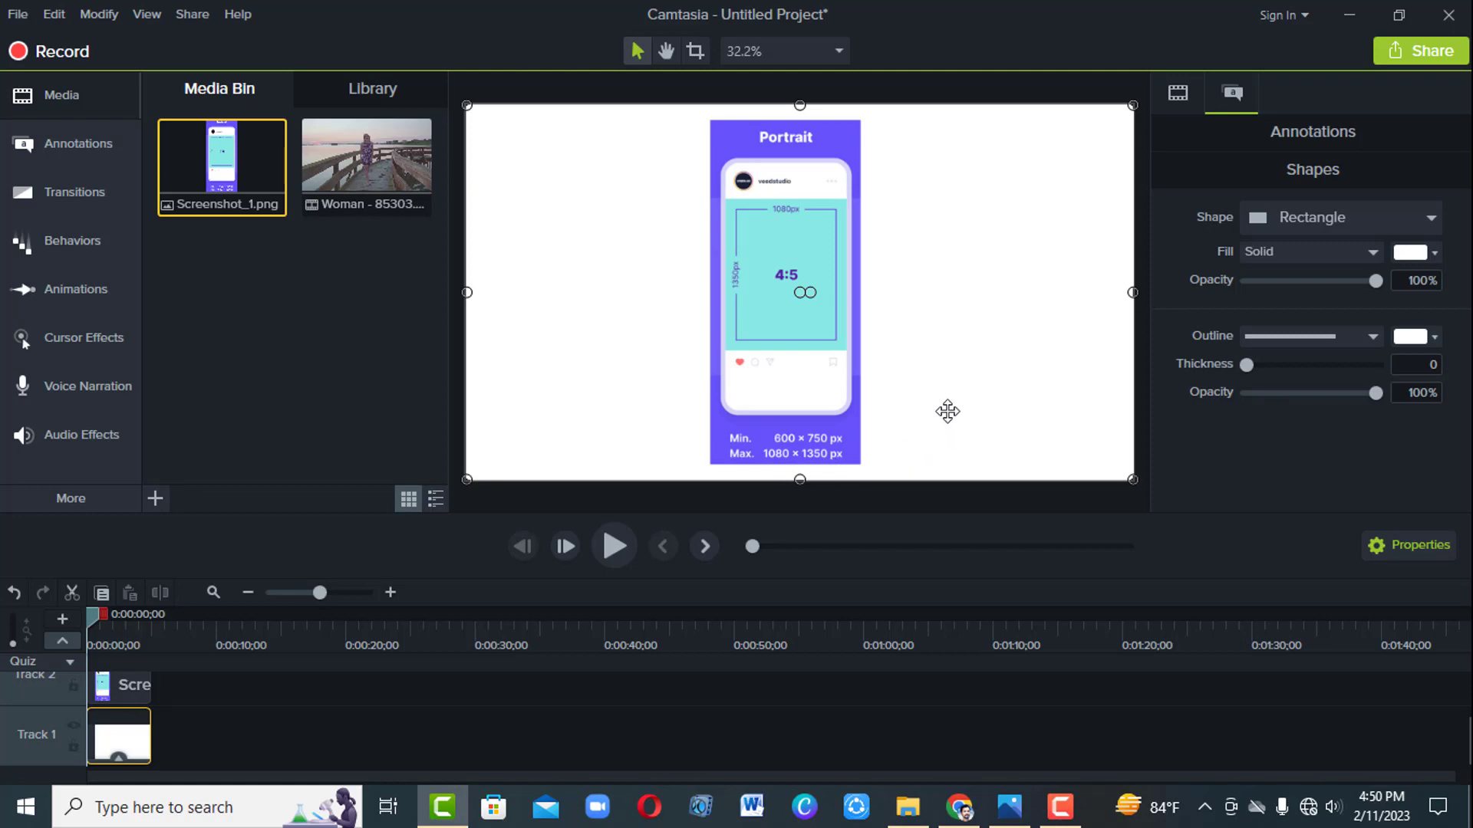
click(805, 294)
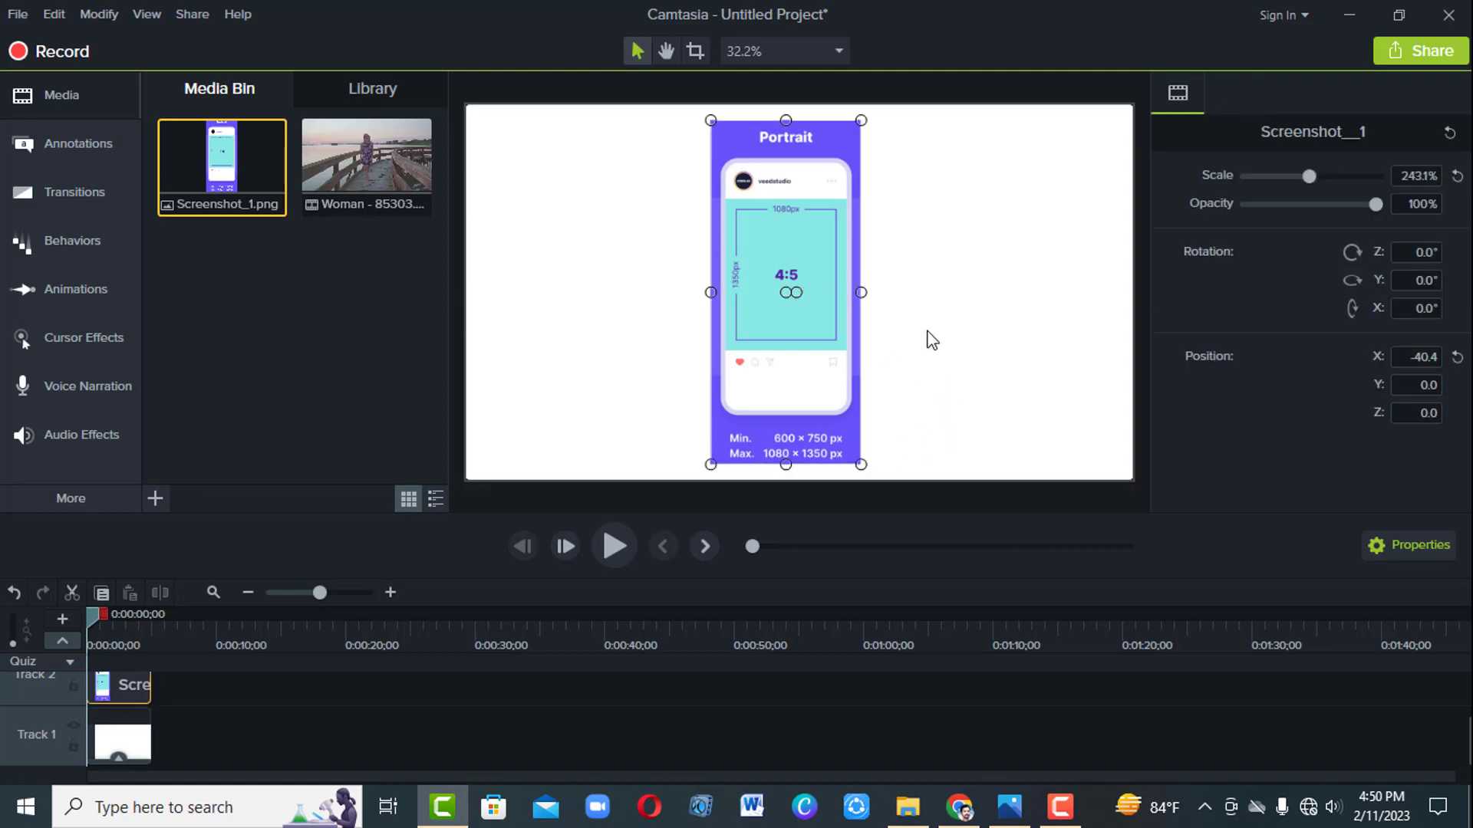
Set the project's canvas dimensions to Custom with a width of 1080 and a height of 1350.
click(839, 52)
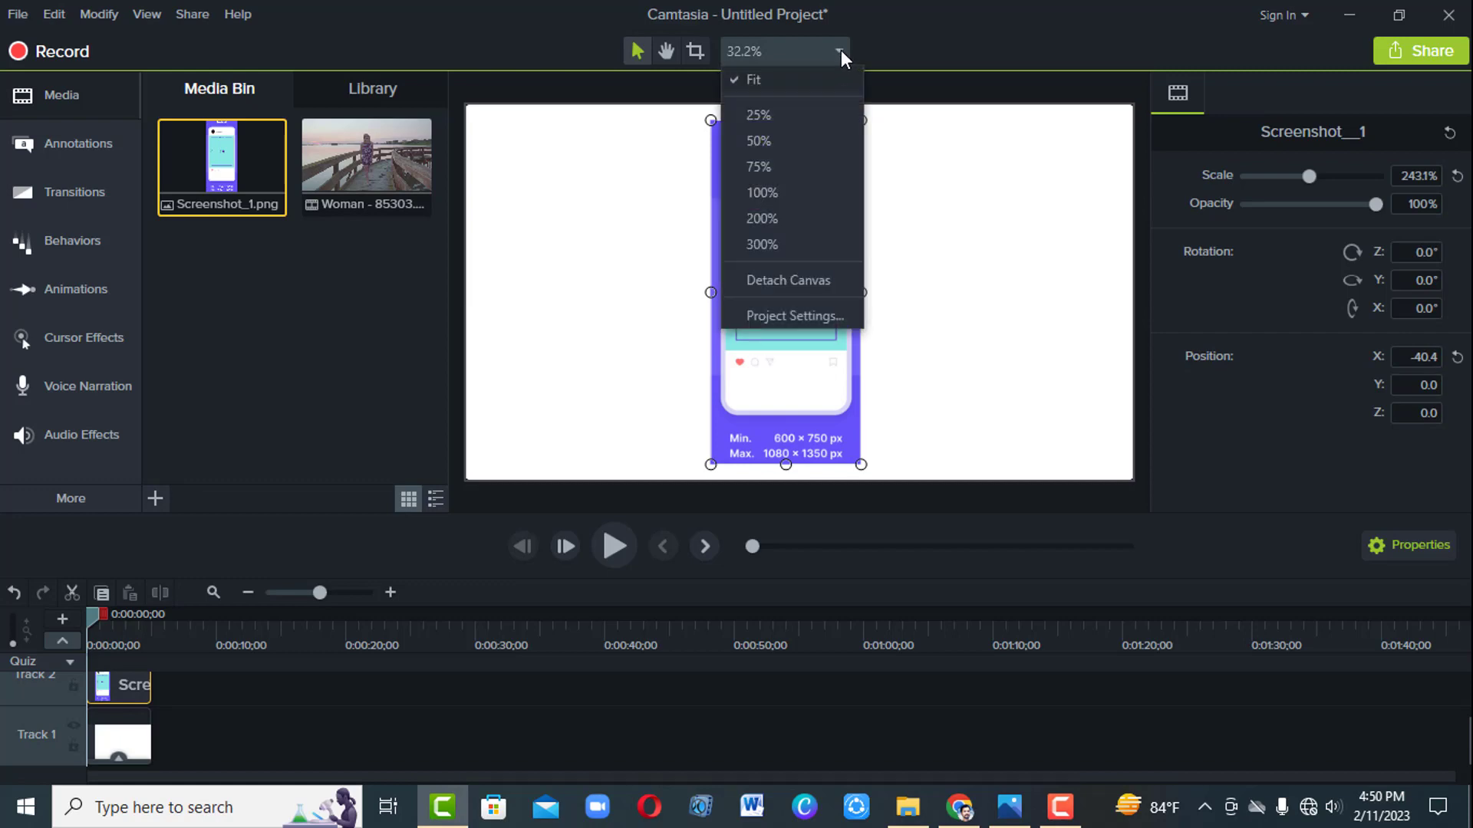
click(804, 315)
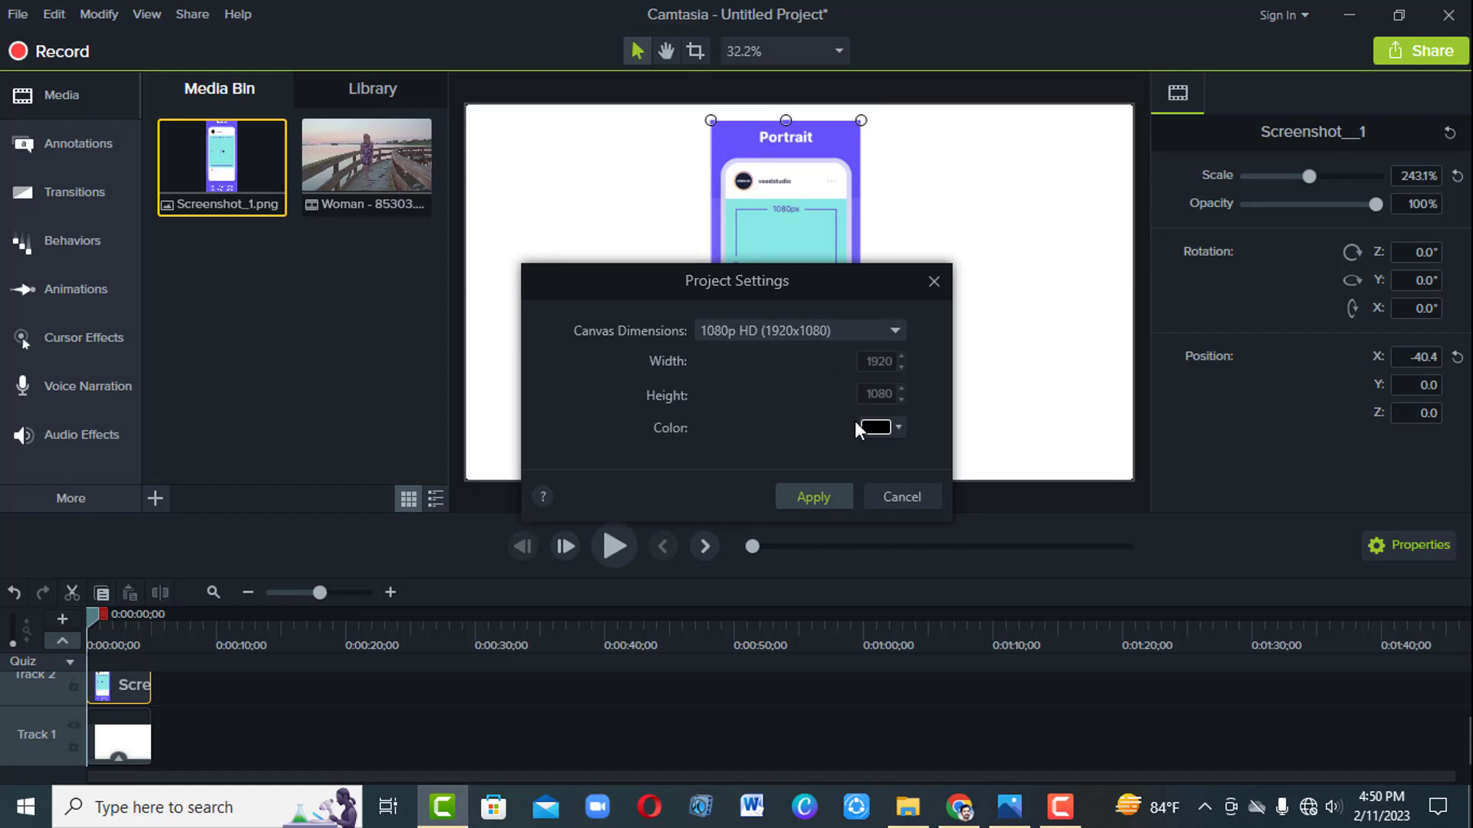
click(877, 329)
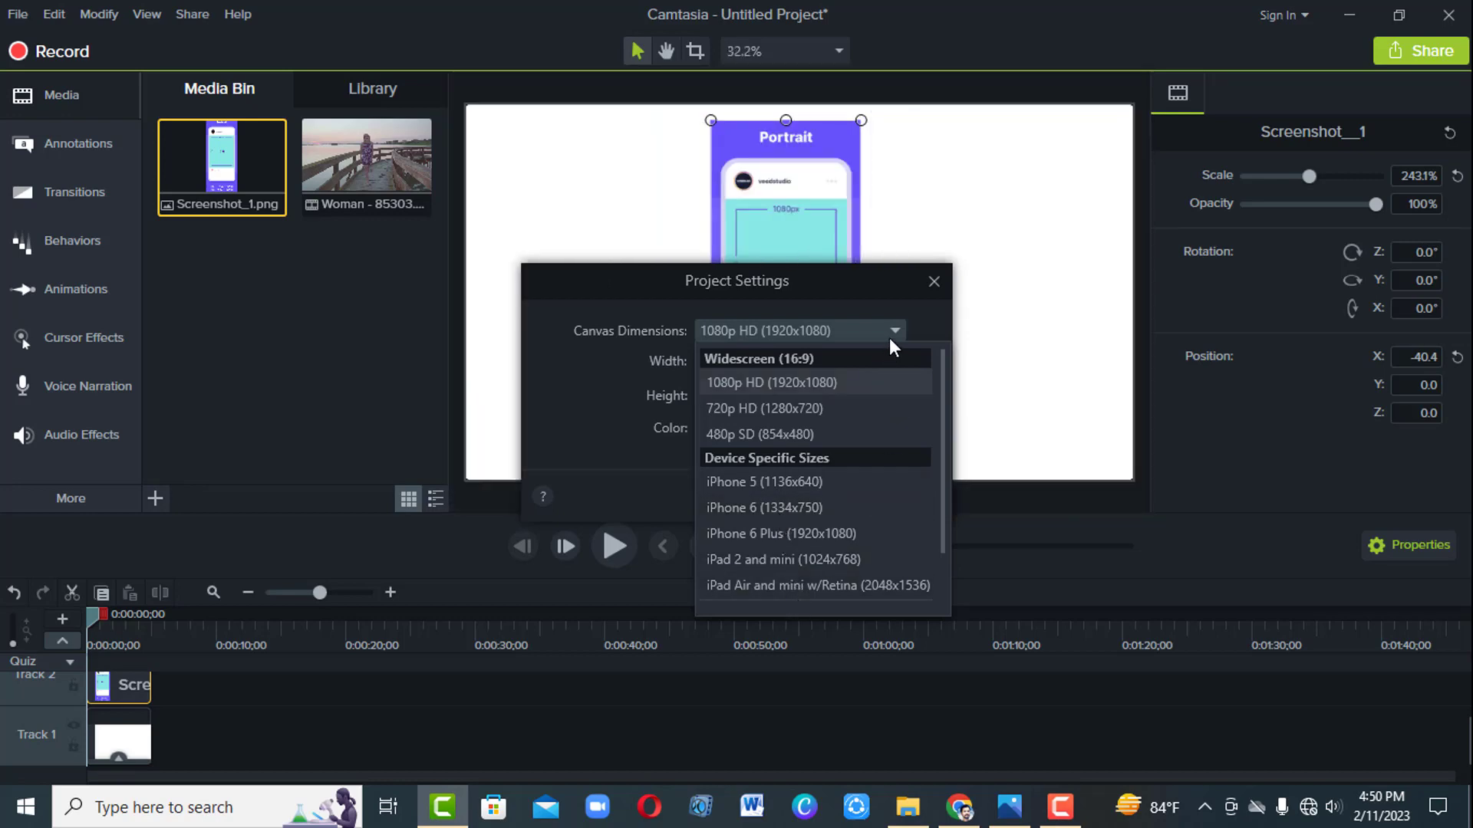
scroll(945, 403, down, 2)
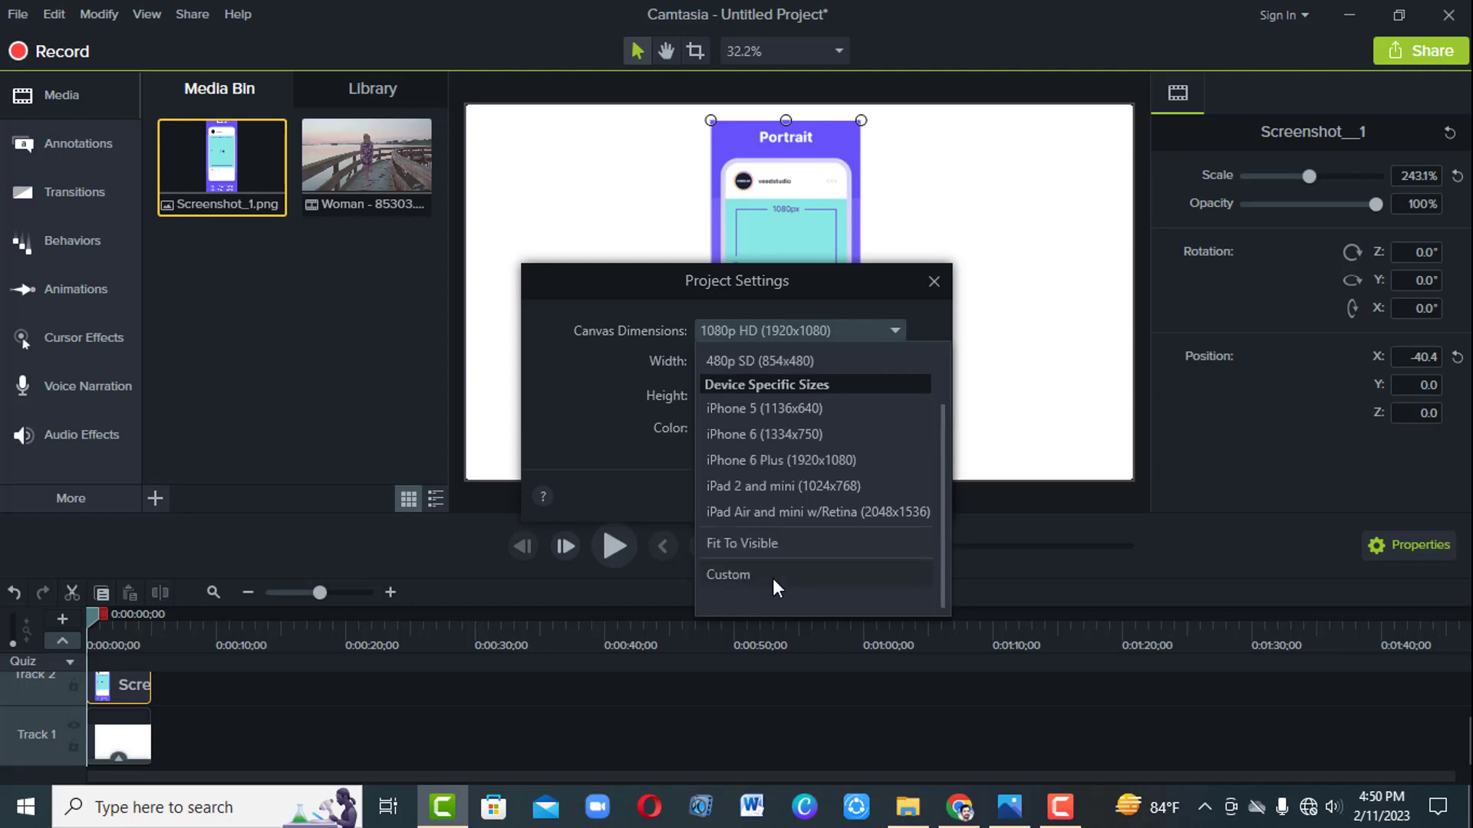
click(751, 576)
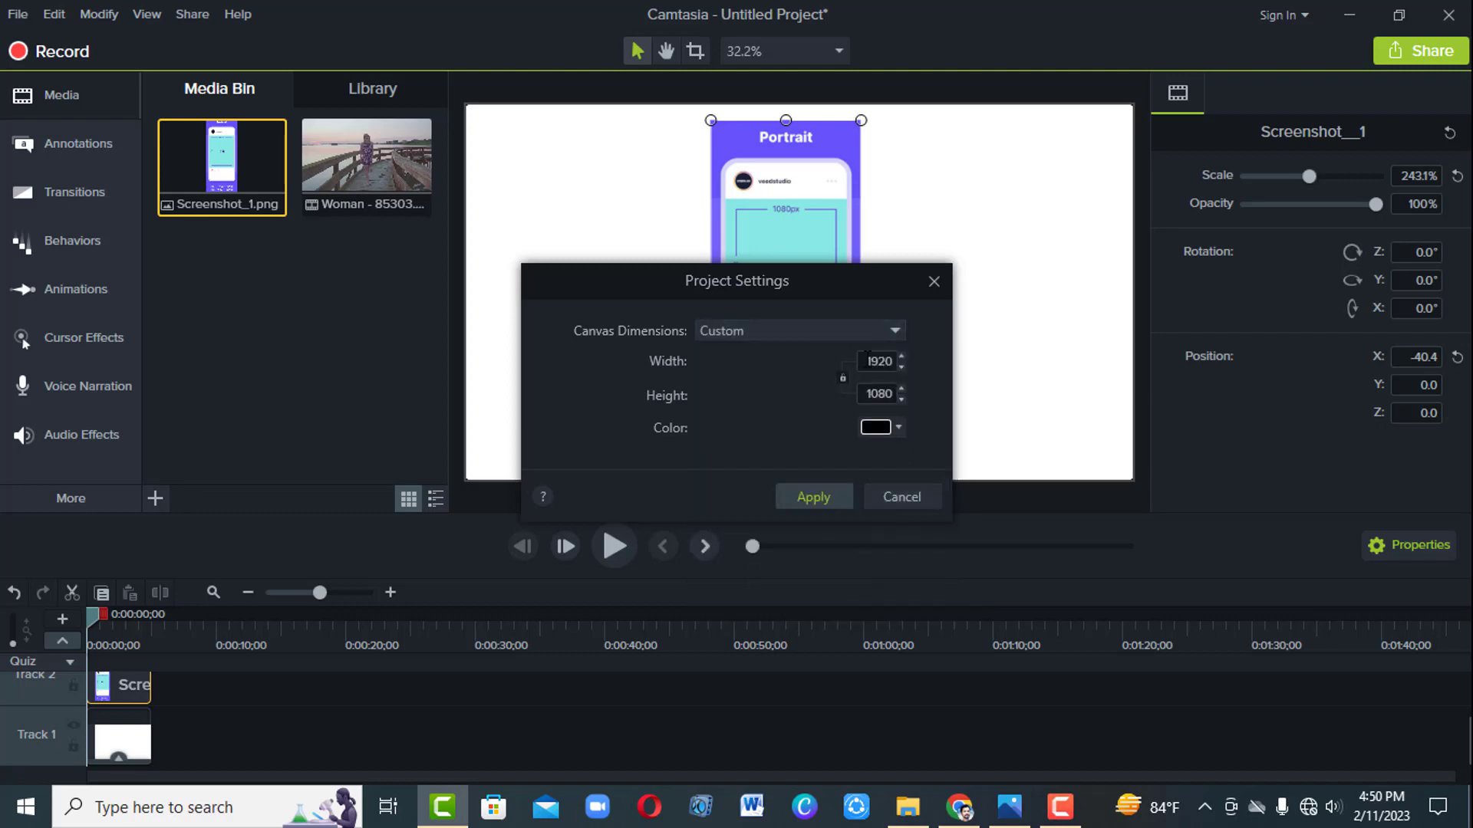
drag(867, 358, 899, 367)
text(1080)
key(Tab)
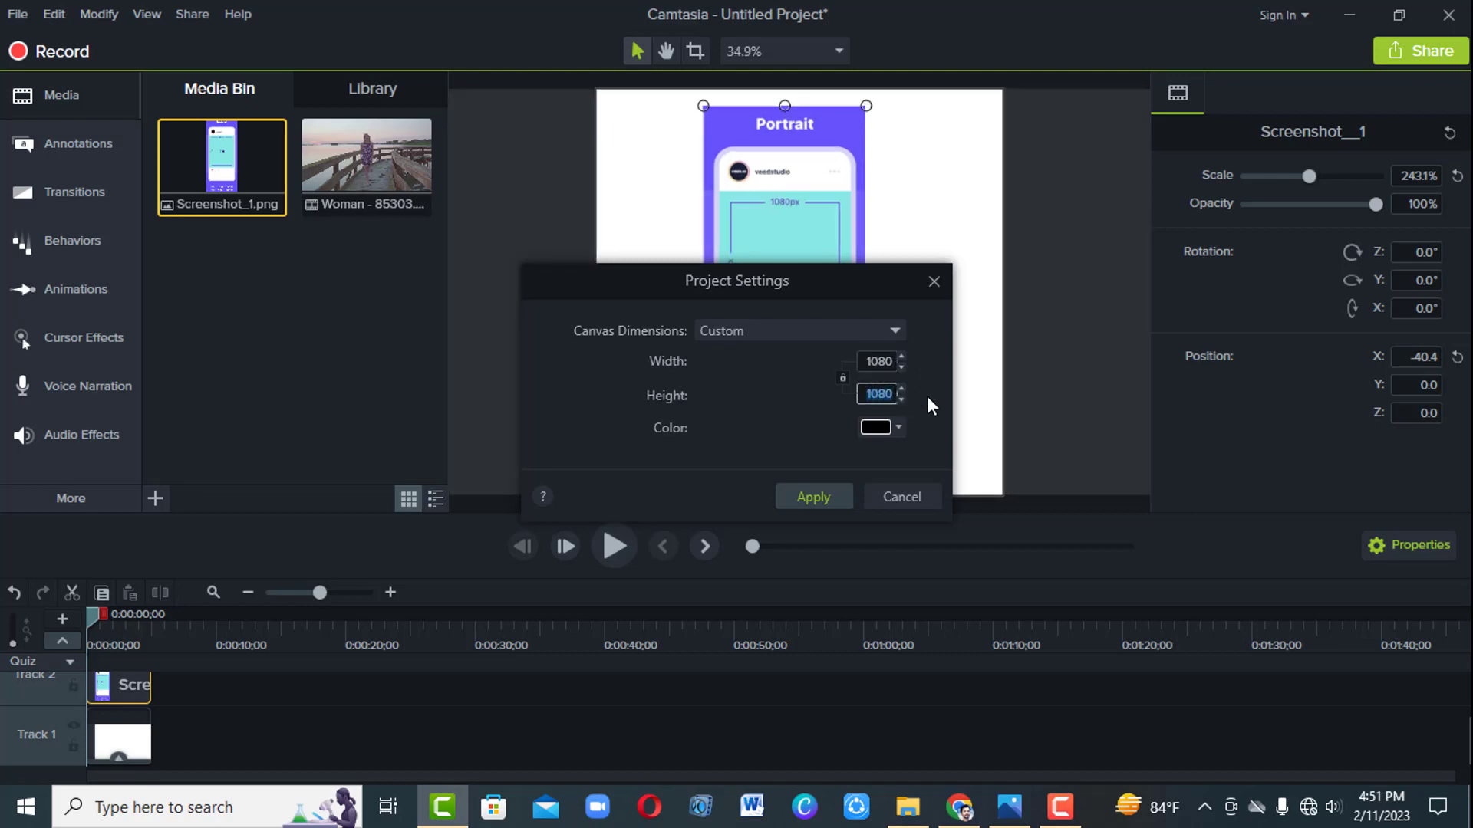
text(13)
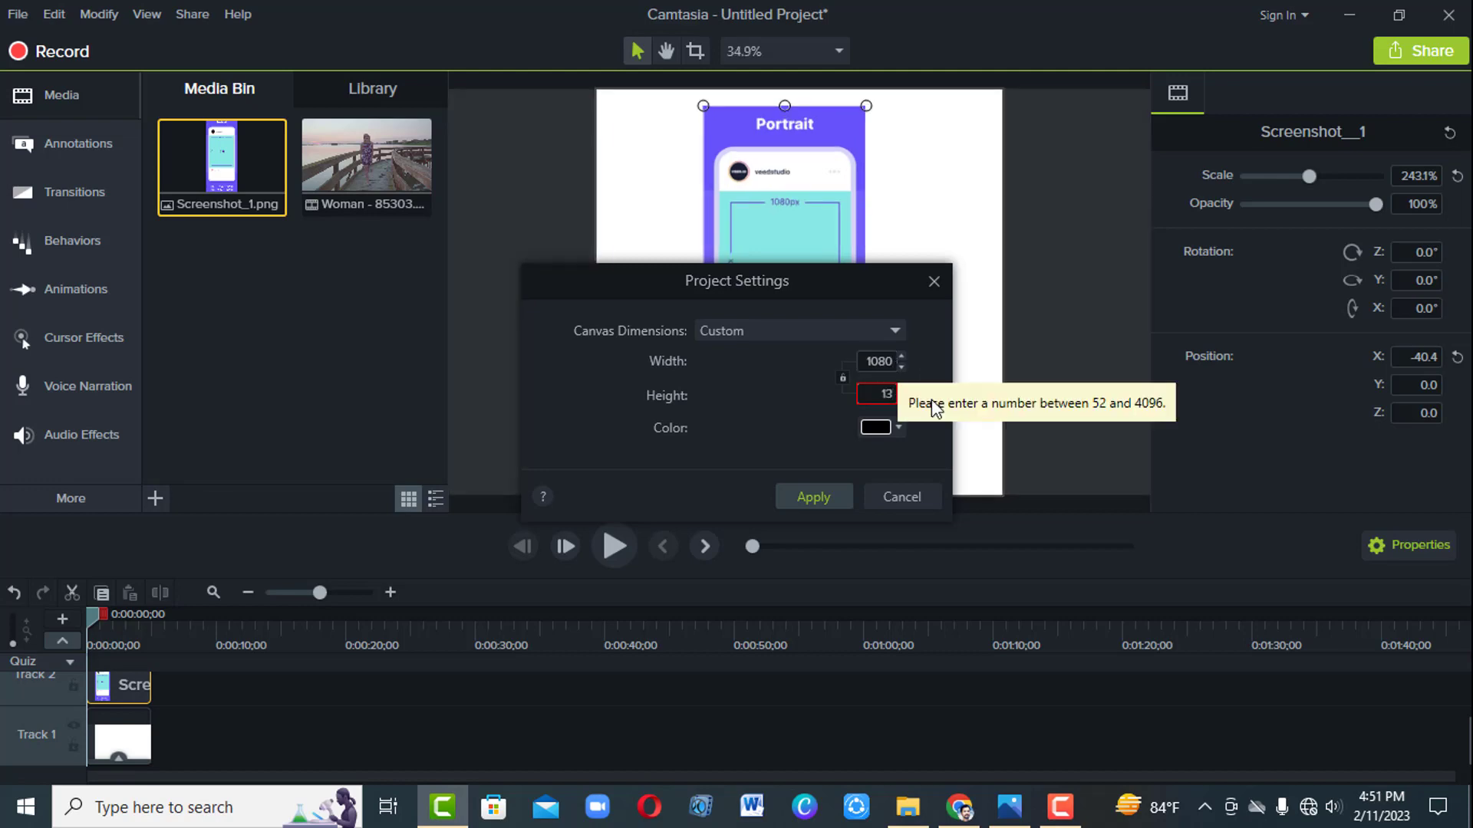
text(50)
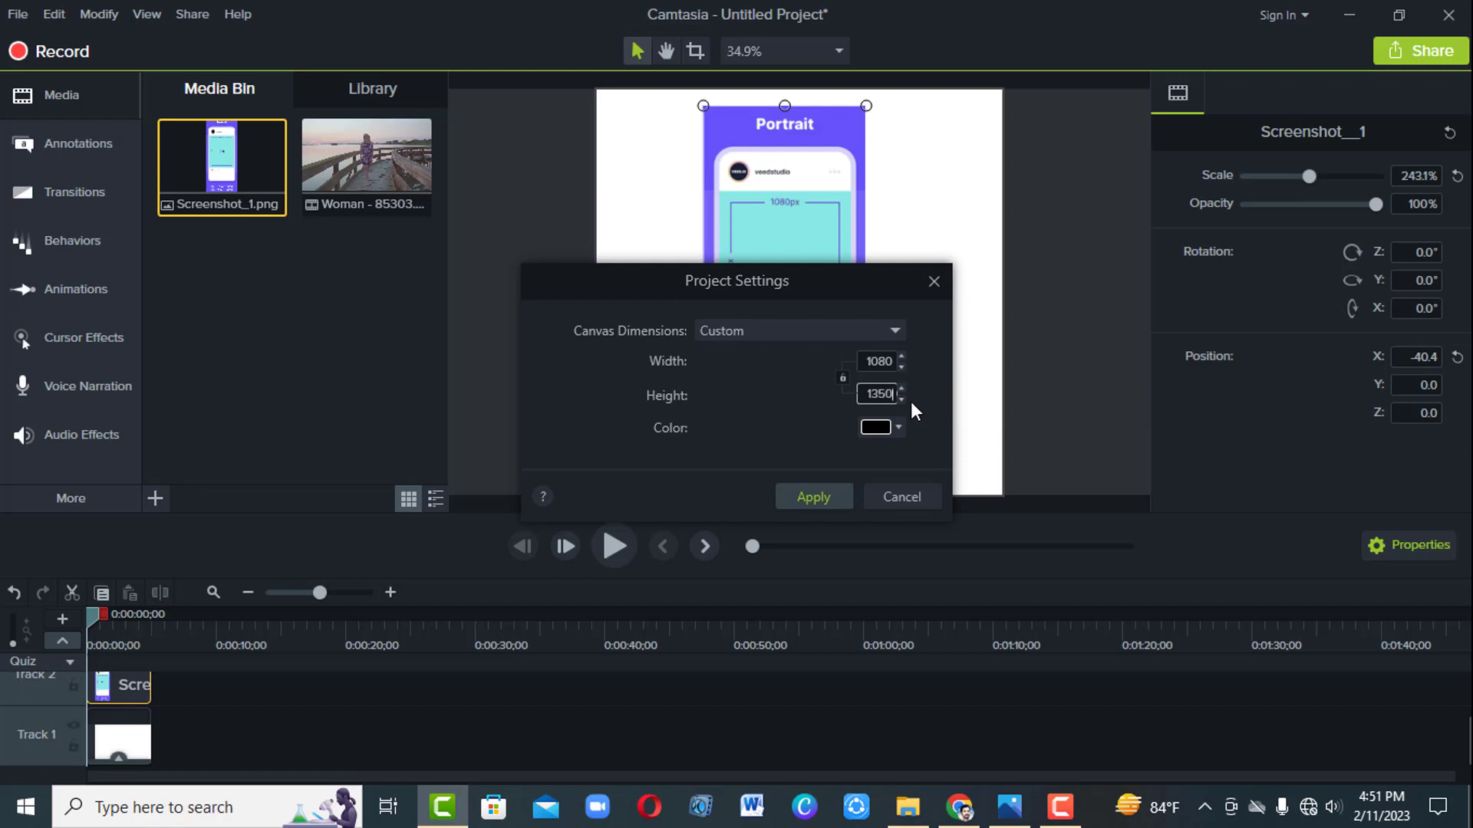
click(841, 499)
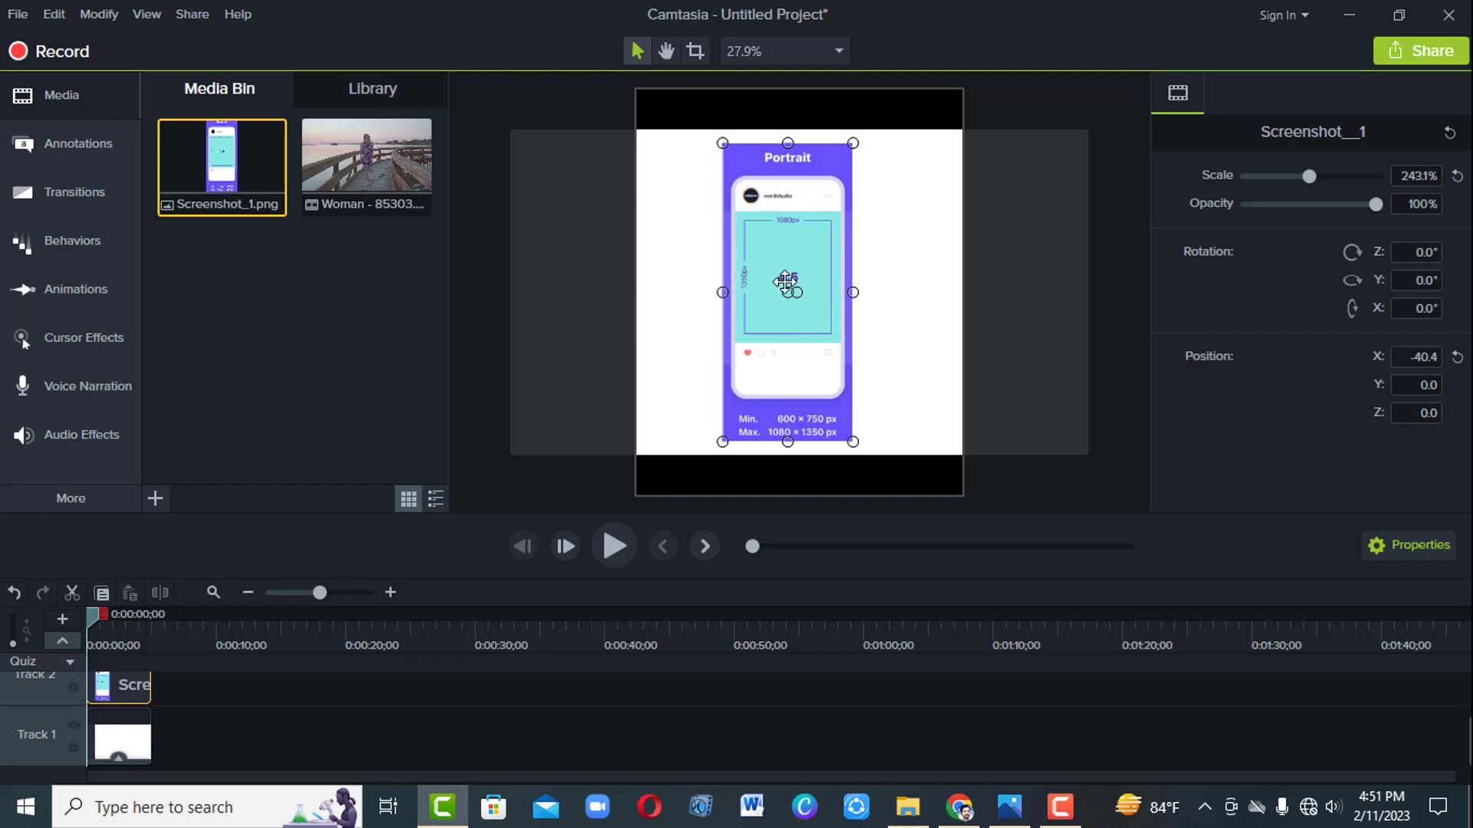
Delete the portrait screenshot and the white background rectangle from the canvas.
key(Delete)
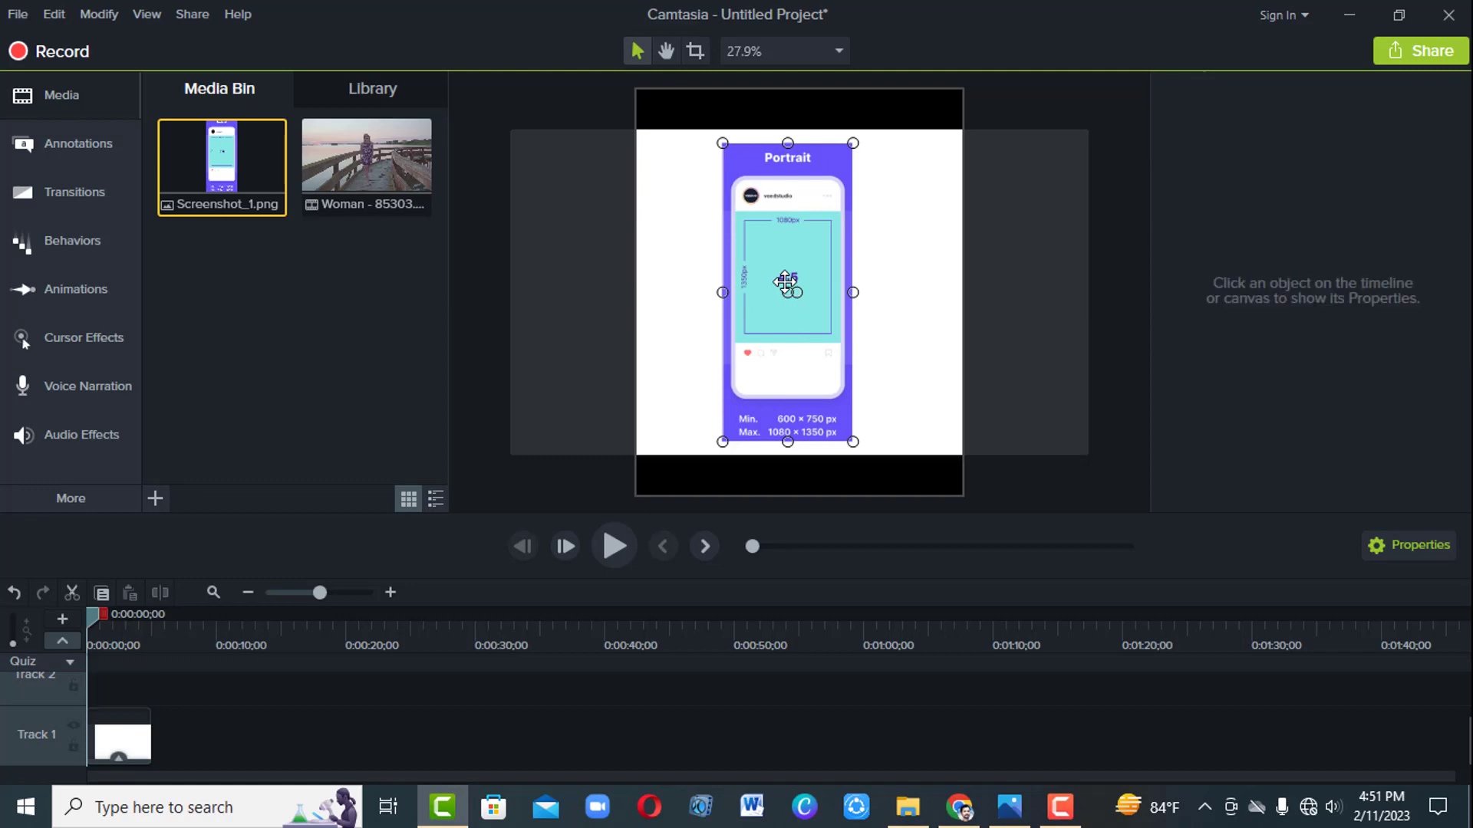
click(784, 282)
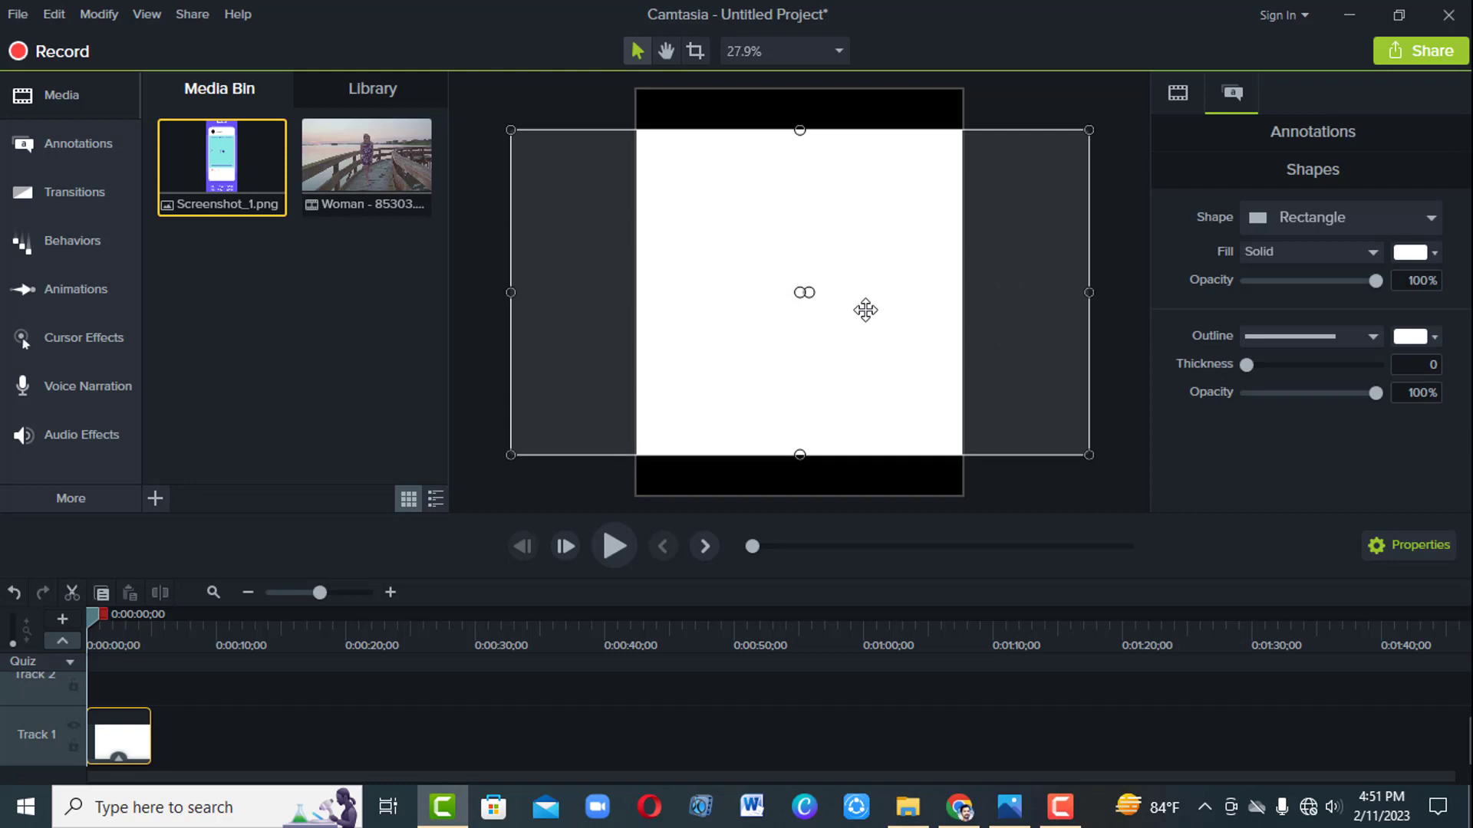
key(Delete)
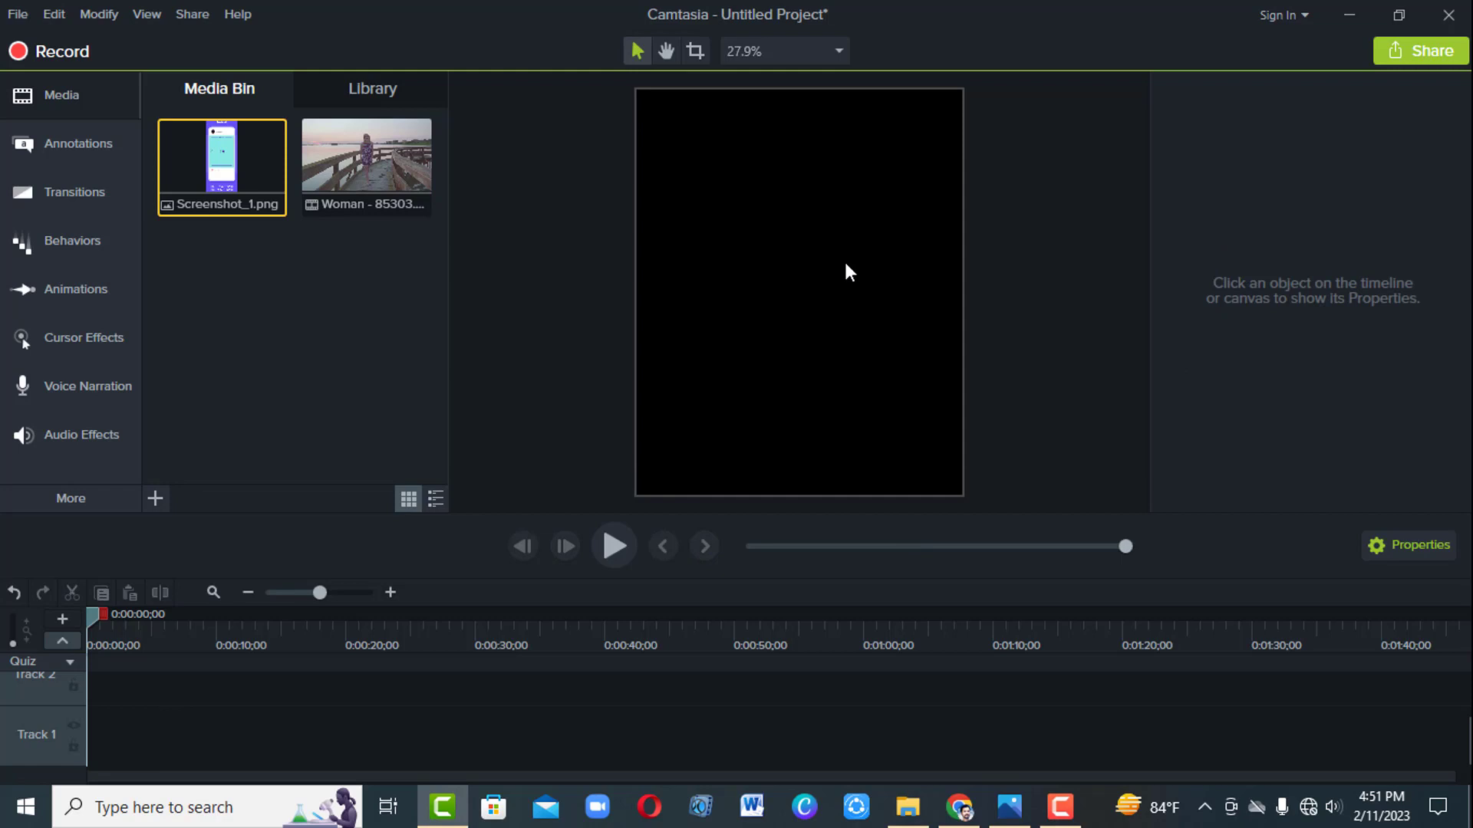
Add the Woman - 85303 video to the start of Track 1, enlarge it to 125% to fill the canvas height, and preview it.
drag(391, 179, 80, 747)
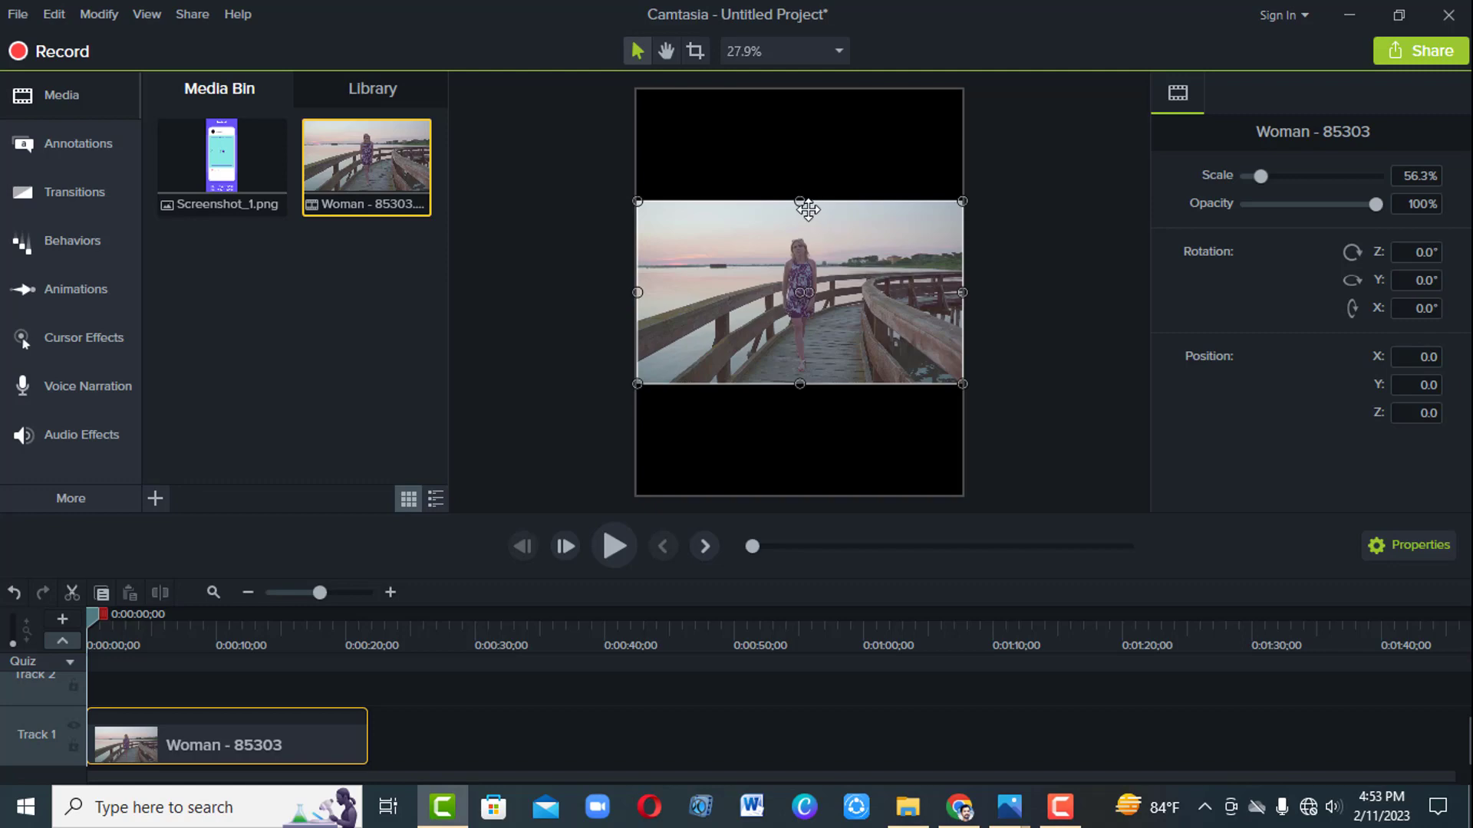
drag(798, 199, 800, 89)
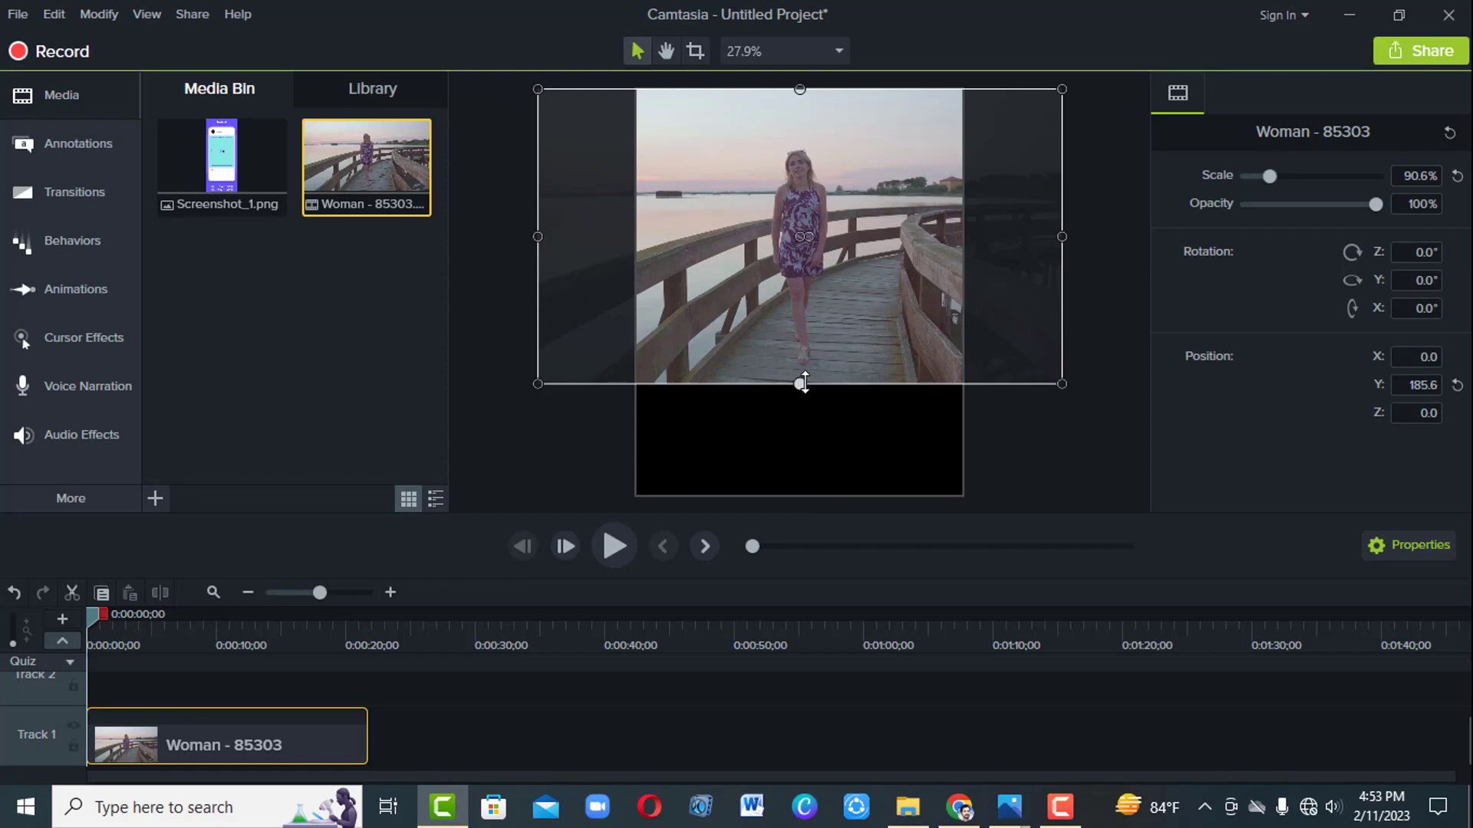
drag(802, 384, 800, 494)
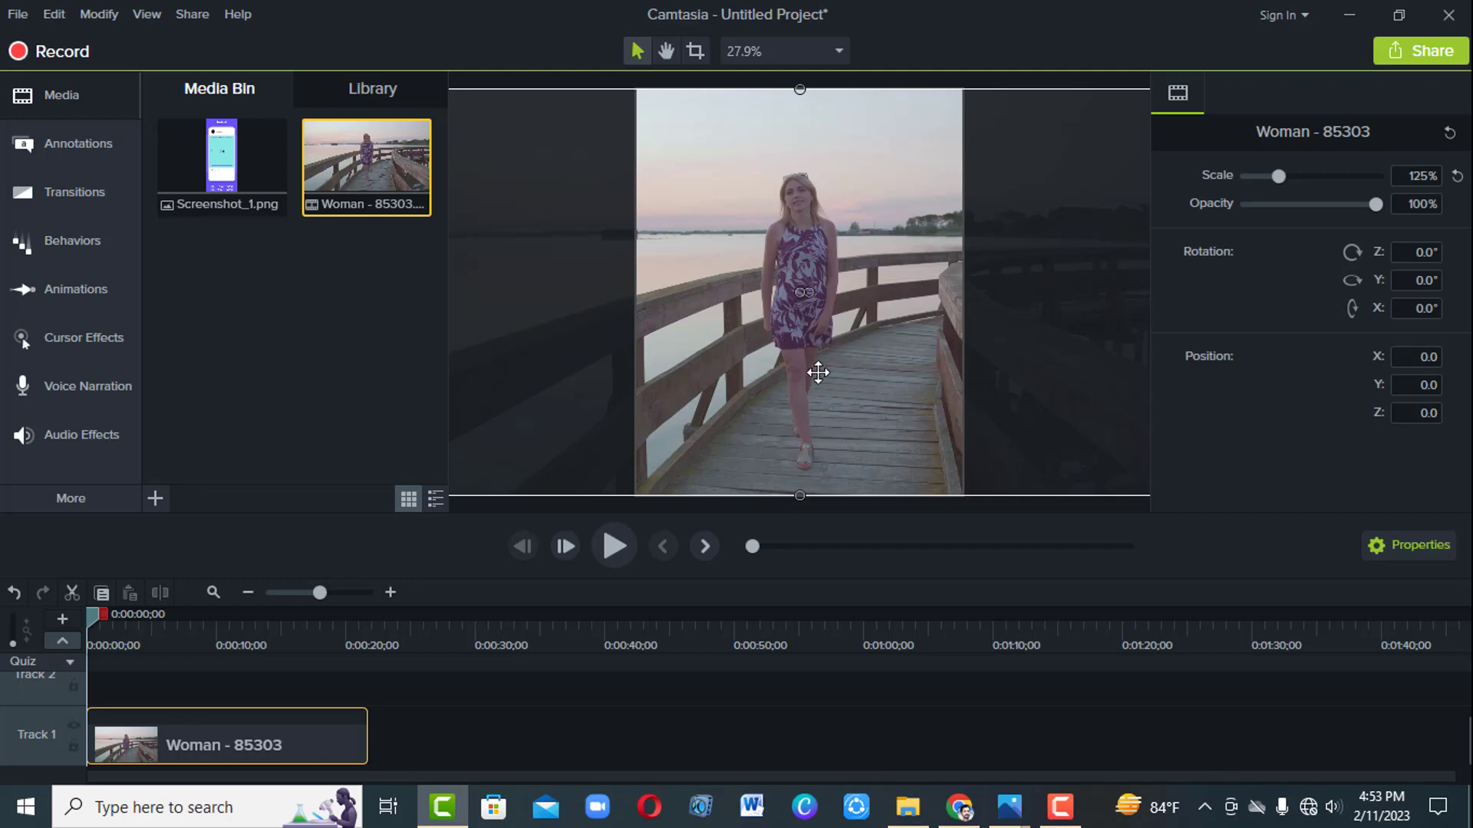
drag(826, 373, 817, 373)
click(628, 554)
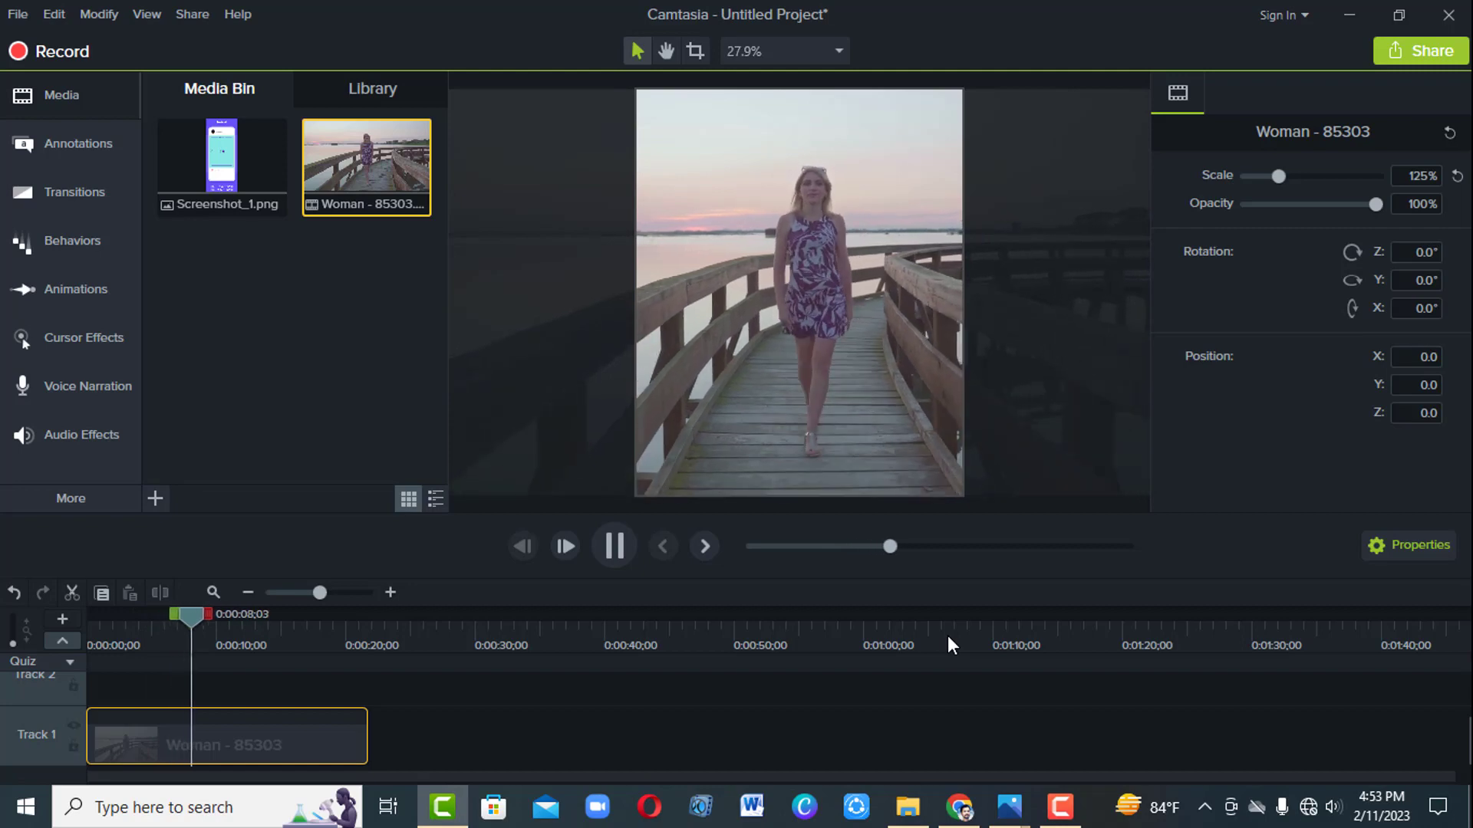
click(618, 547)
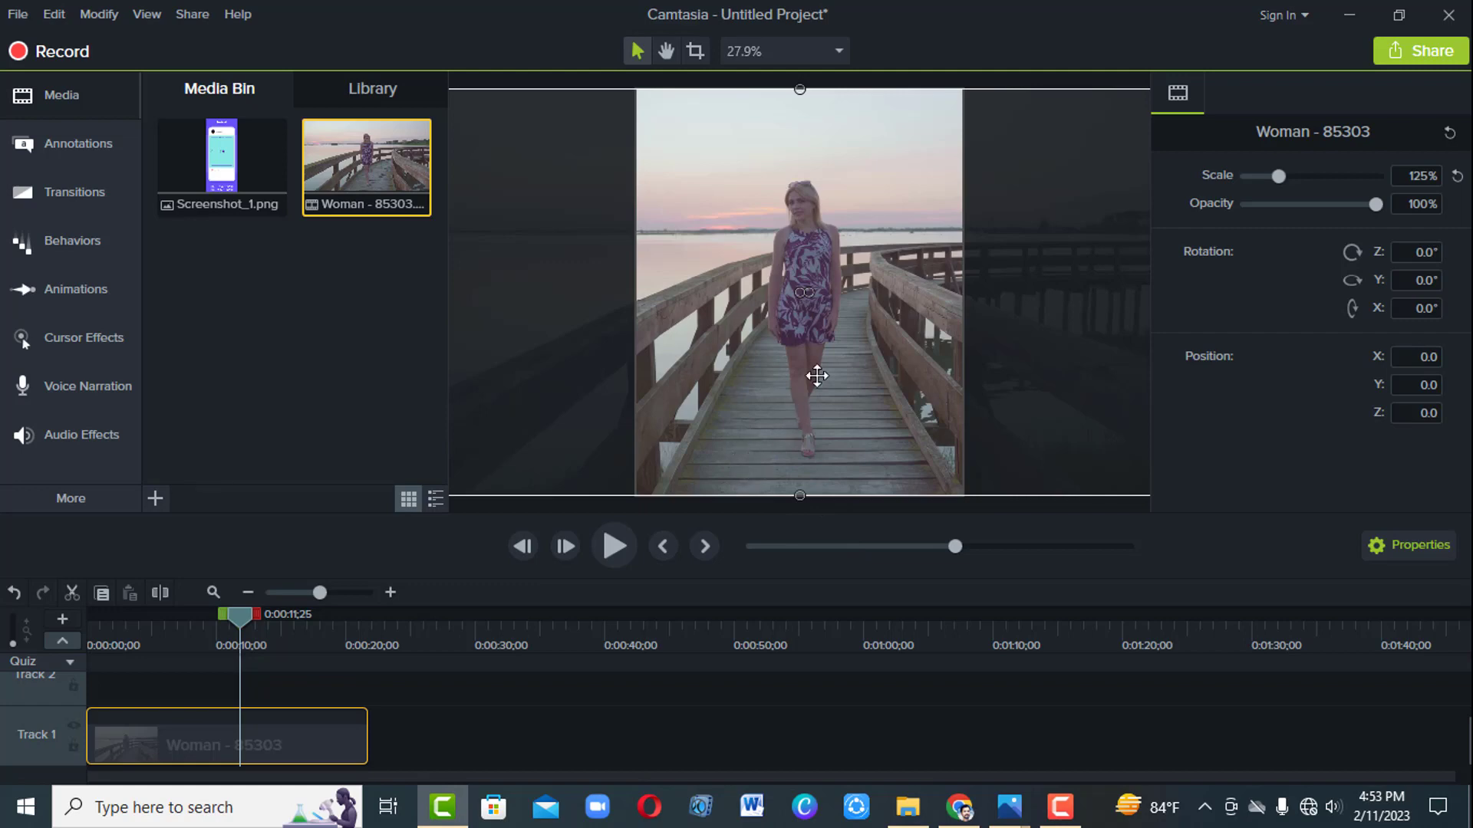
Review the canvas dimension presets in the project settings and reapply Custom at 1080 by 1350.
click(17, 15)
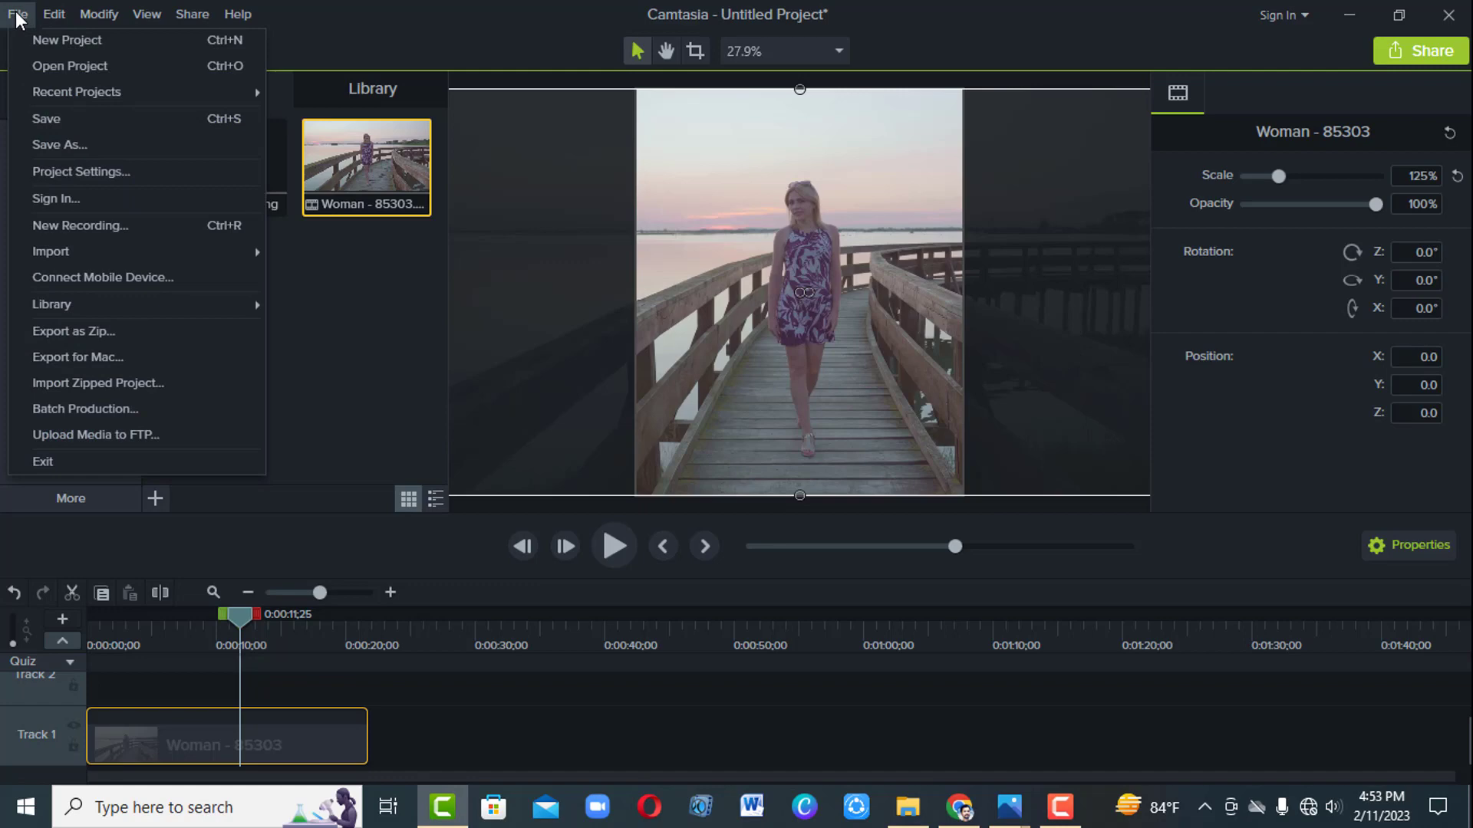
click(110, 177)
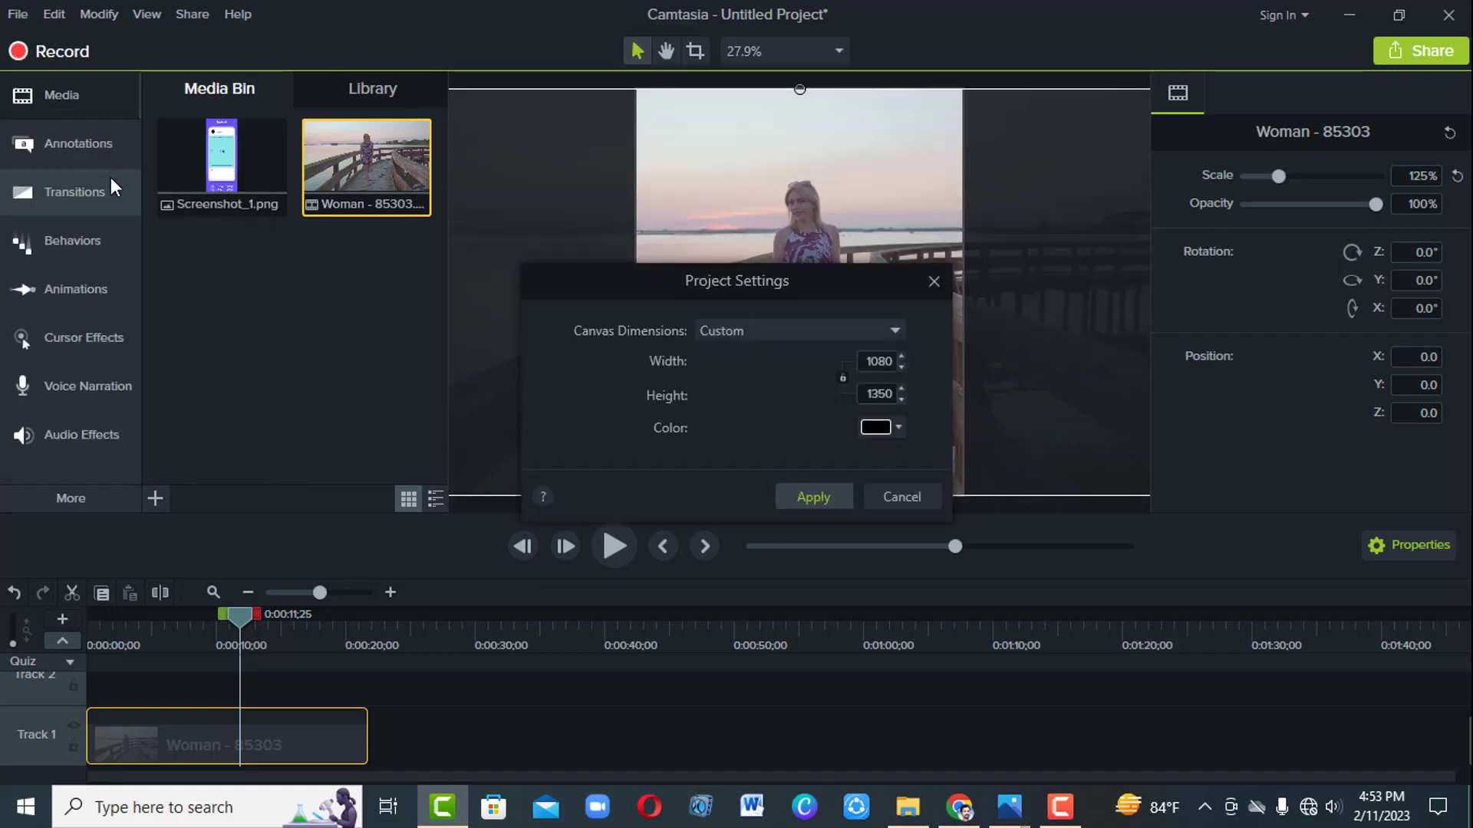
click(879, 338)
click(946, 463)
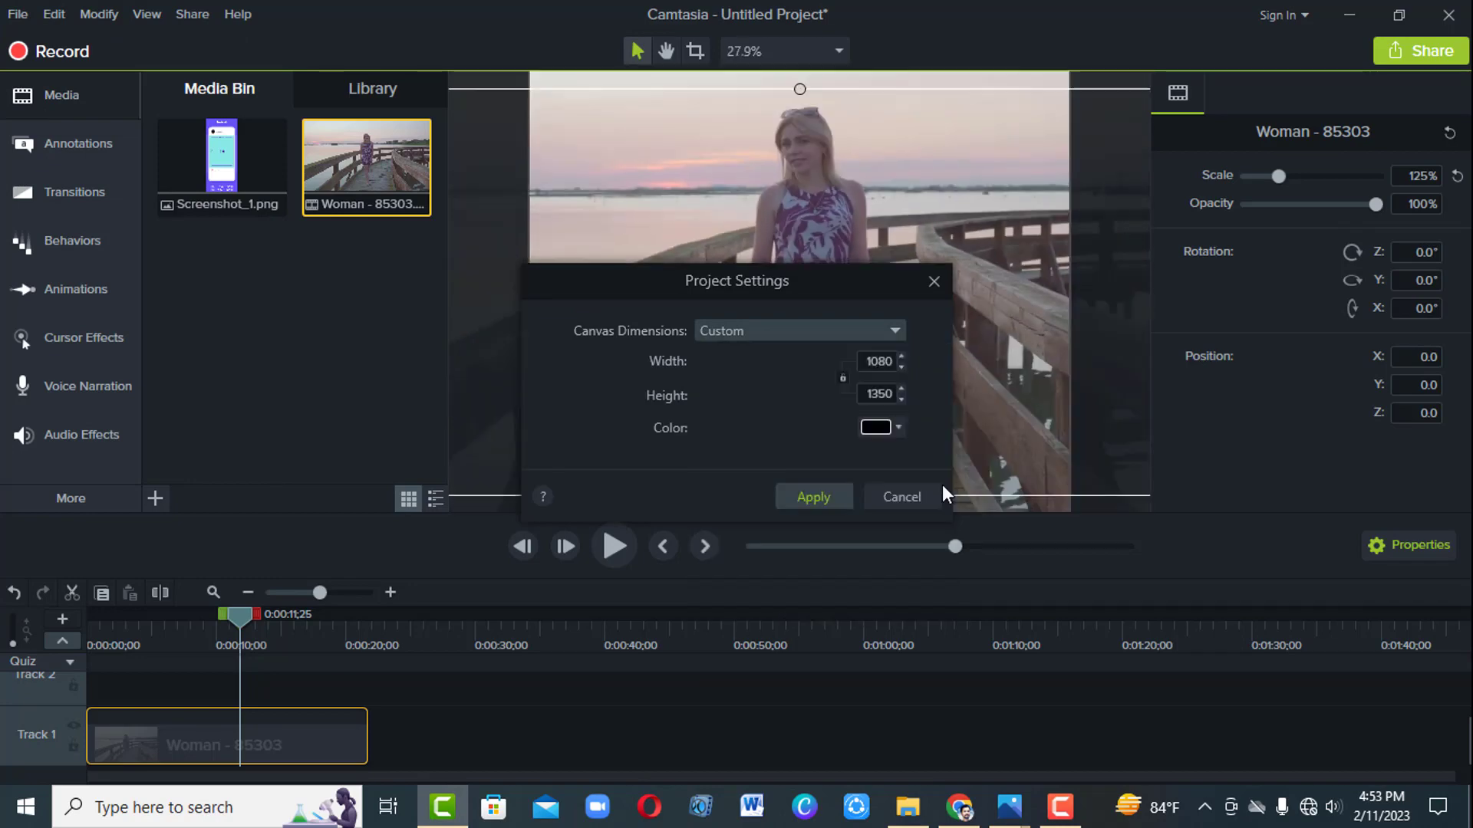
click(894, 328)
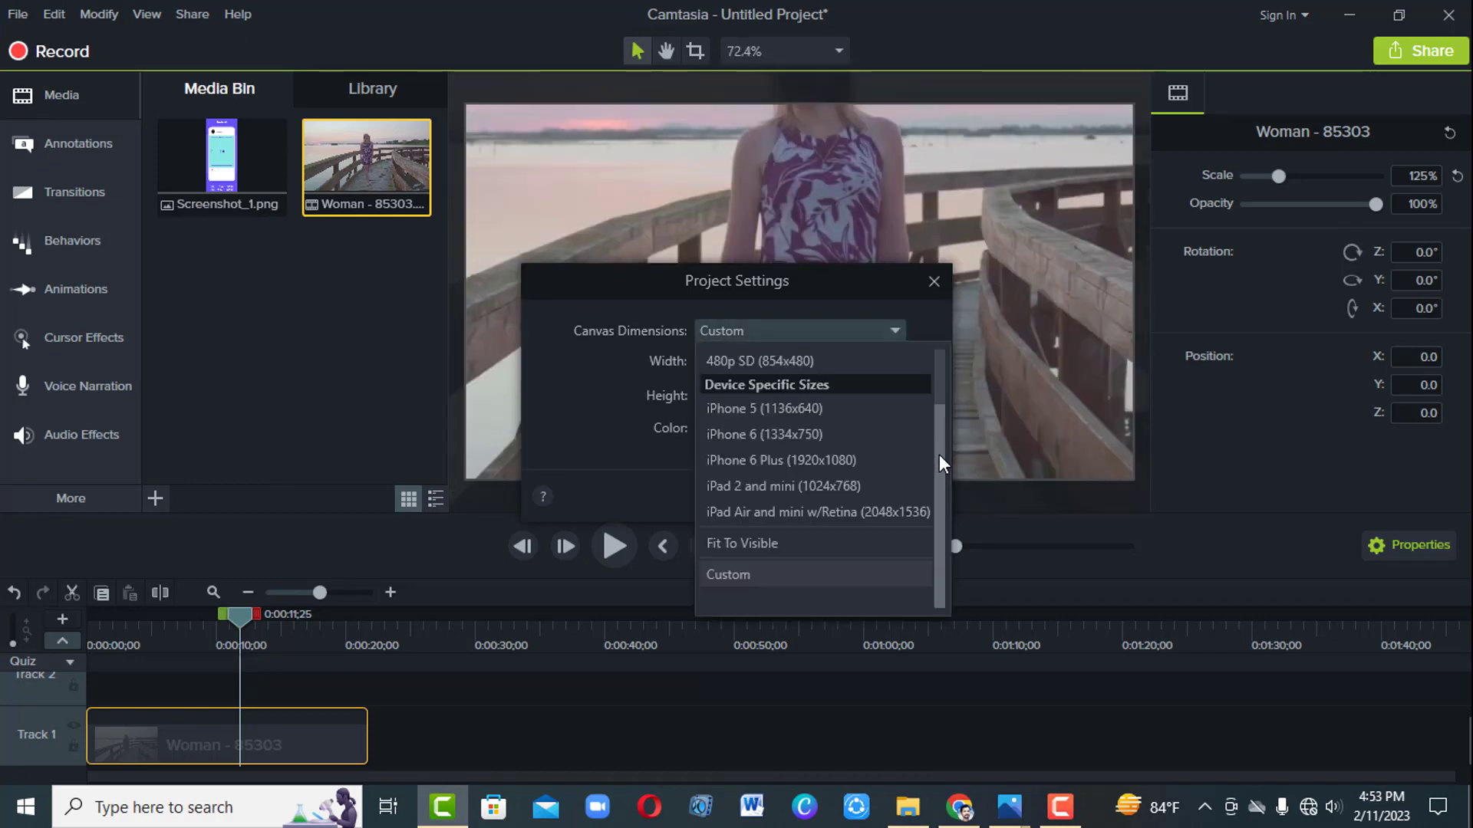
click(793, 576)
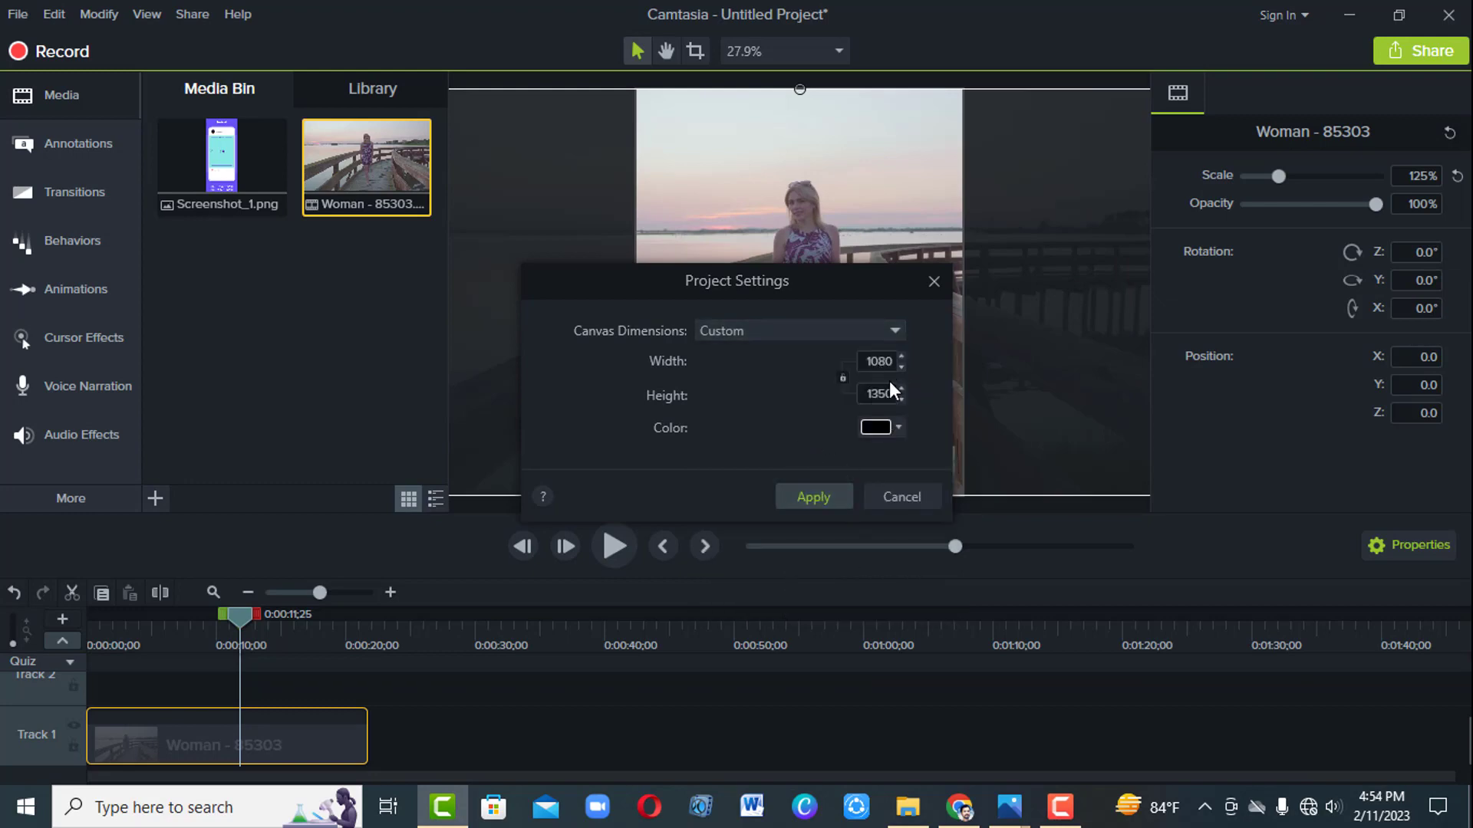
click(813, 496)
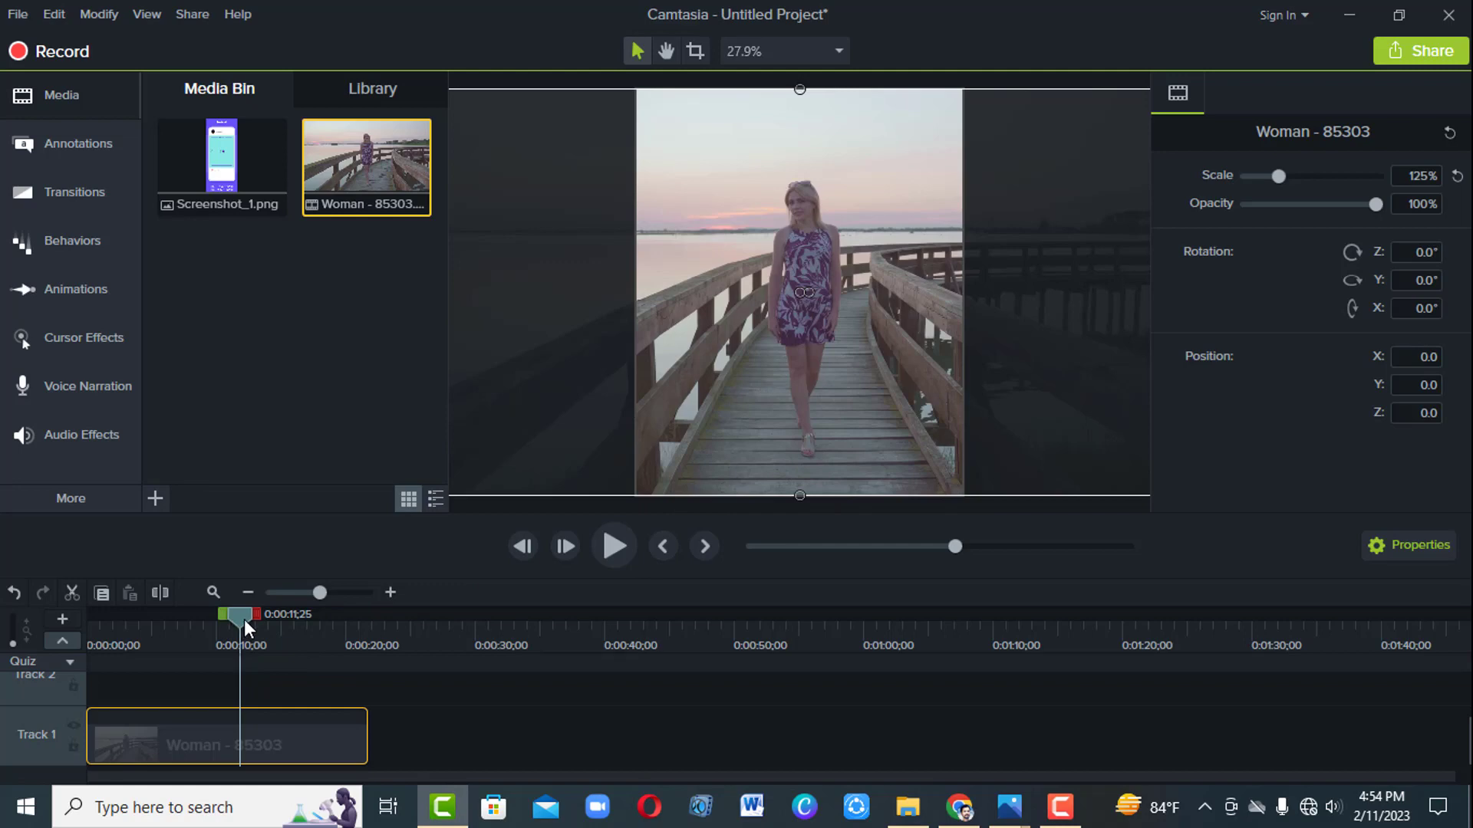
Scrub through the video clip on the timeline to check its framing in the portrait canvas.
drag(244, 619, 370, 652)
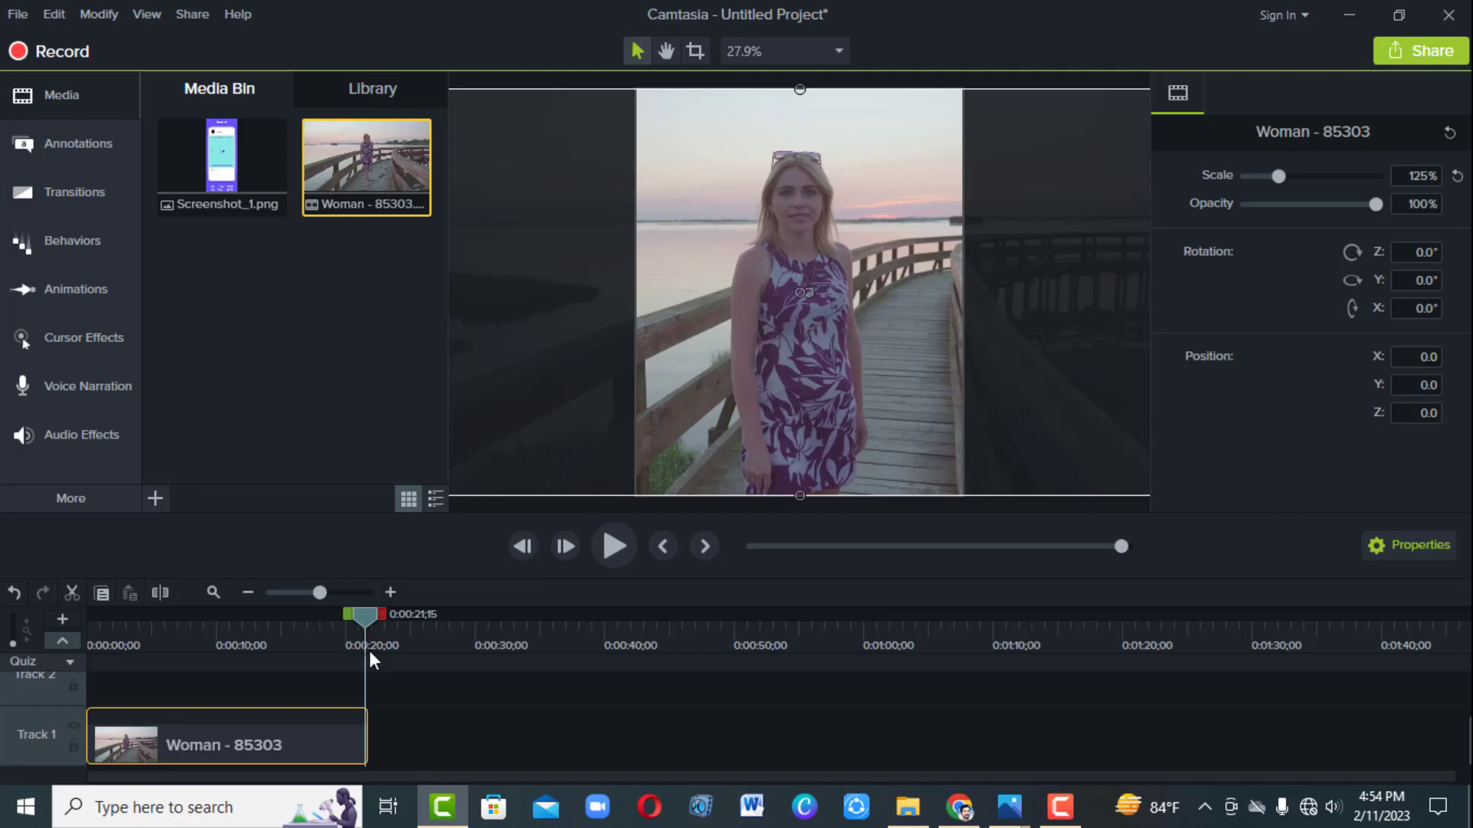
drag(369, 650, 168, 656)
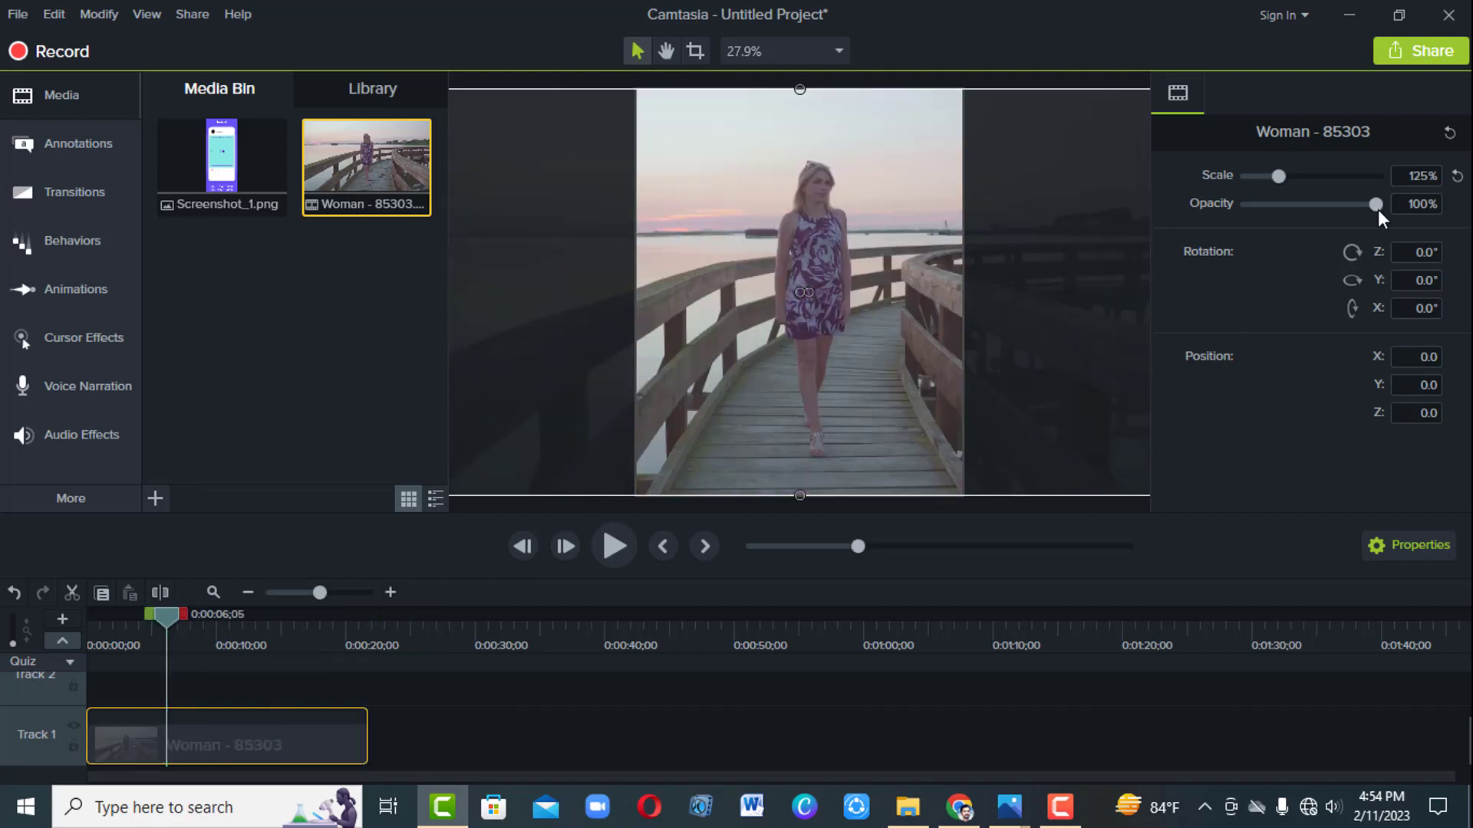
Set up the video production with the MP4 only (up to 1080p) preset and name it "Instagram protrait video".
click(1425, 53)
click(1336, 94)
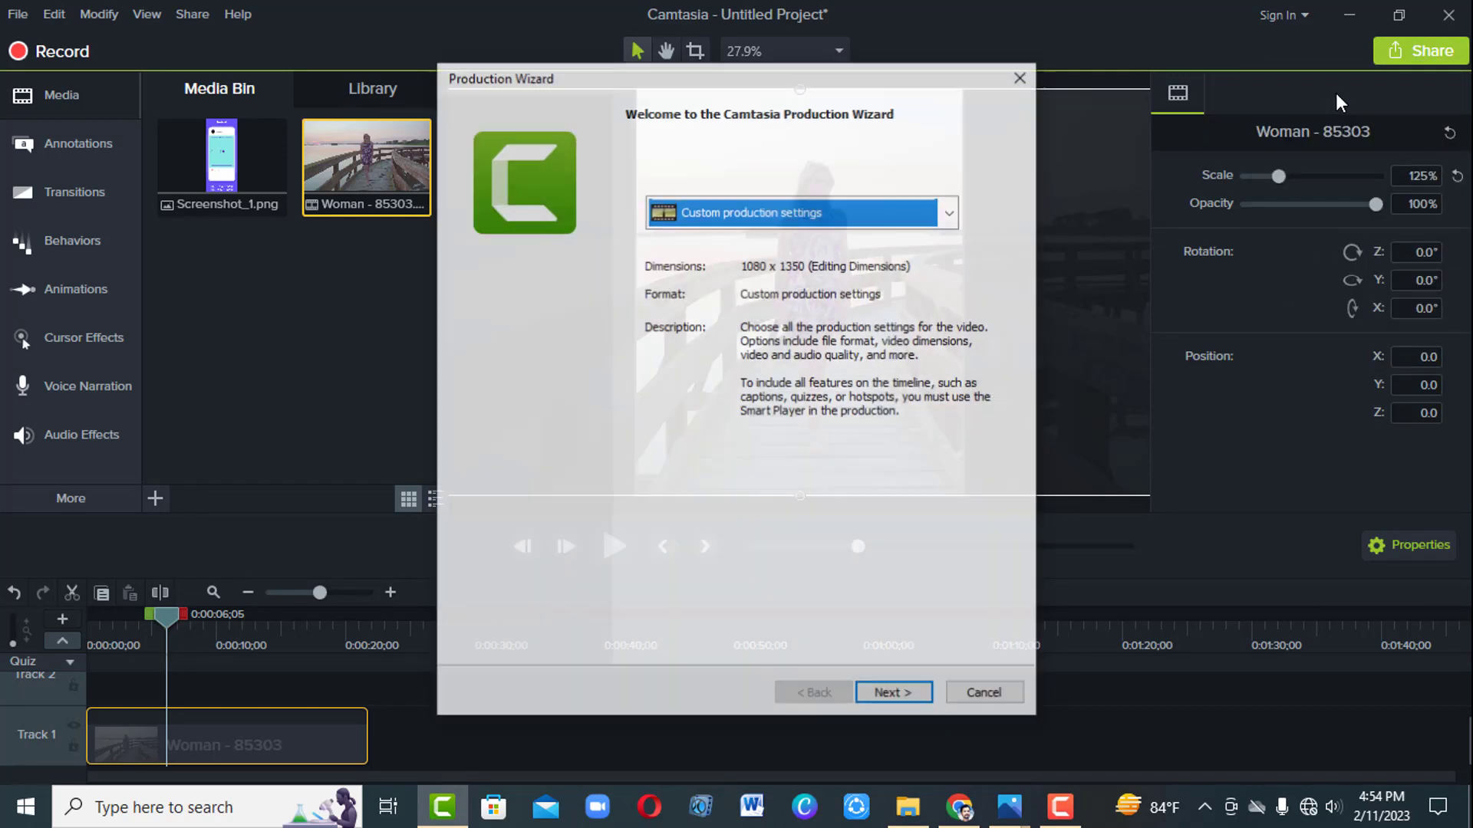
click(872, 222)
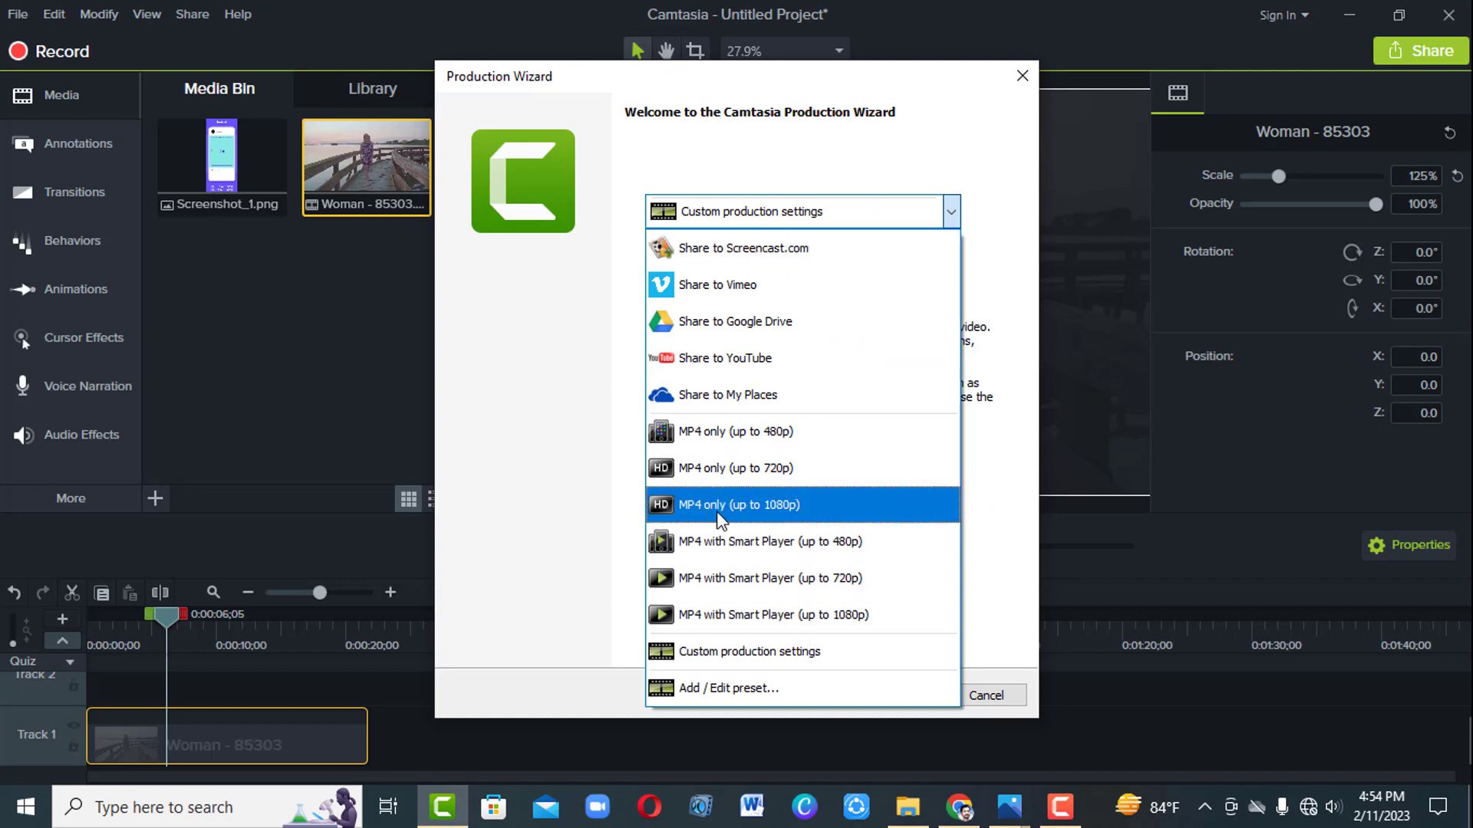
click(863, 504)
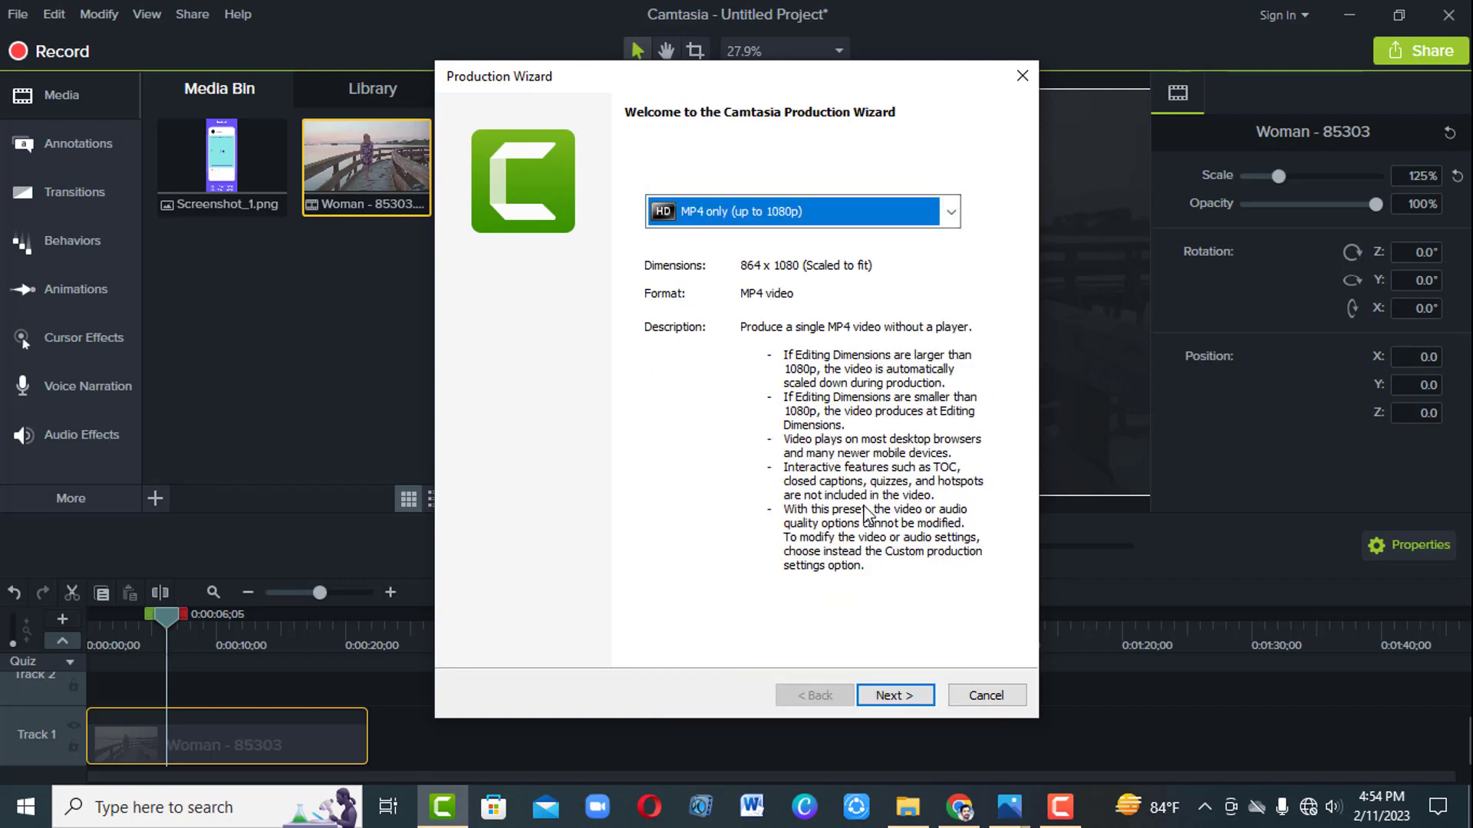
click(882, 698)
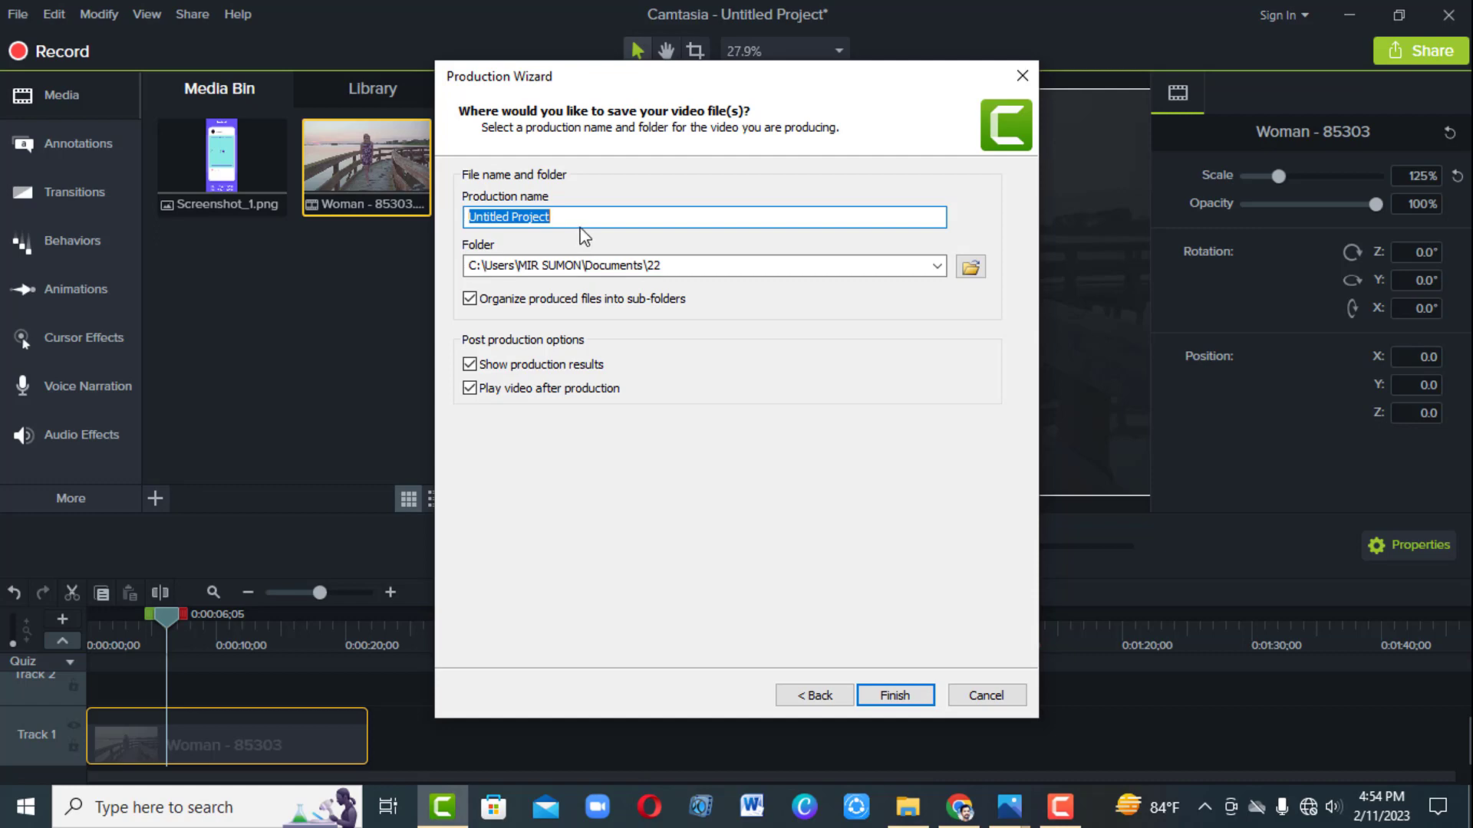
text(i)
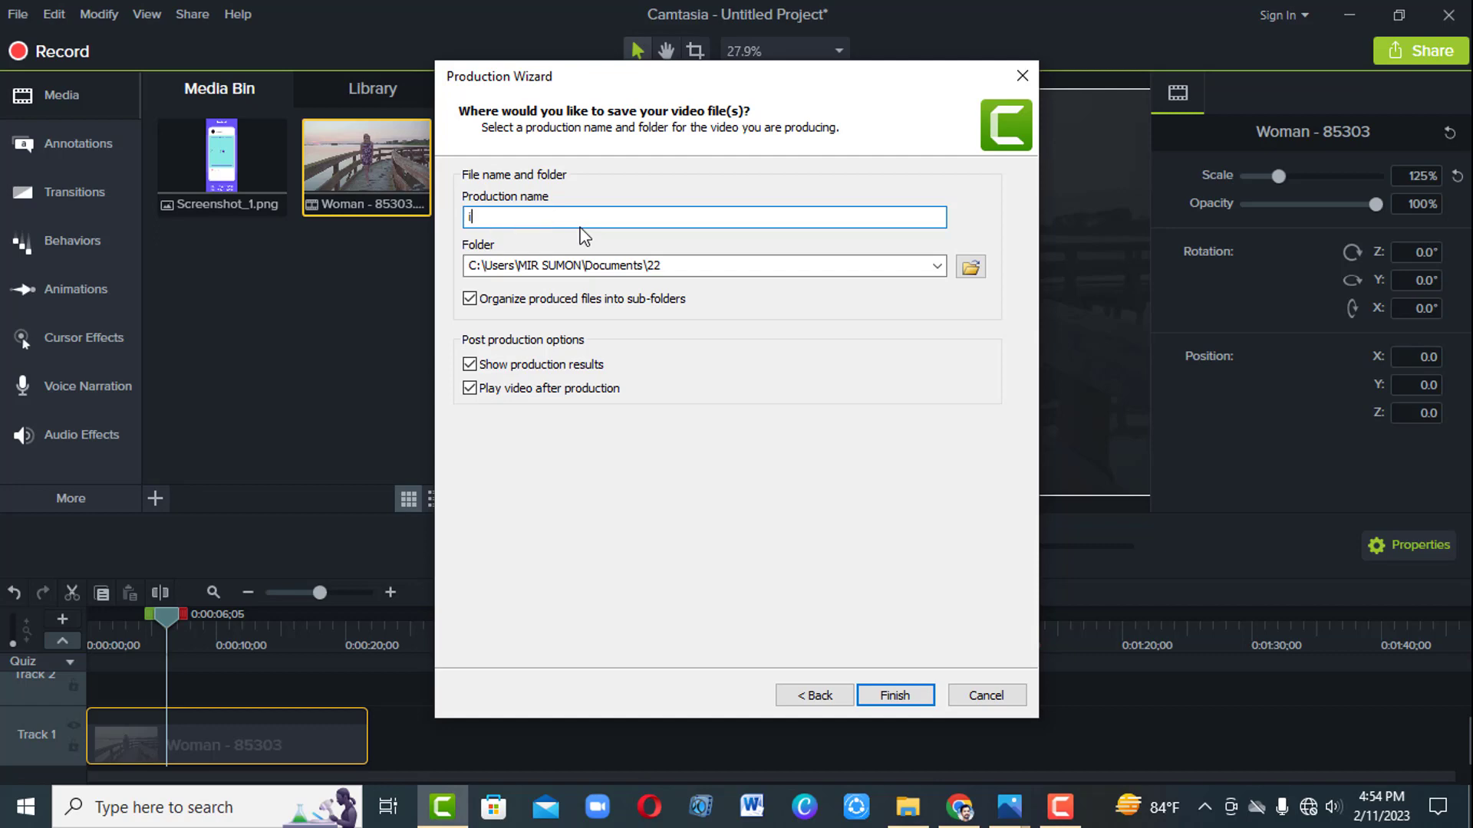
text(Instagram protrait video)
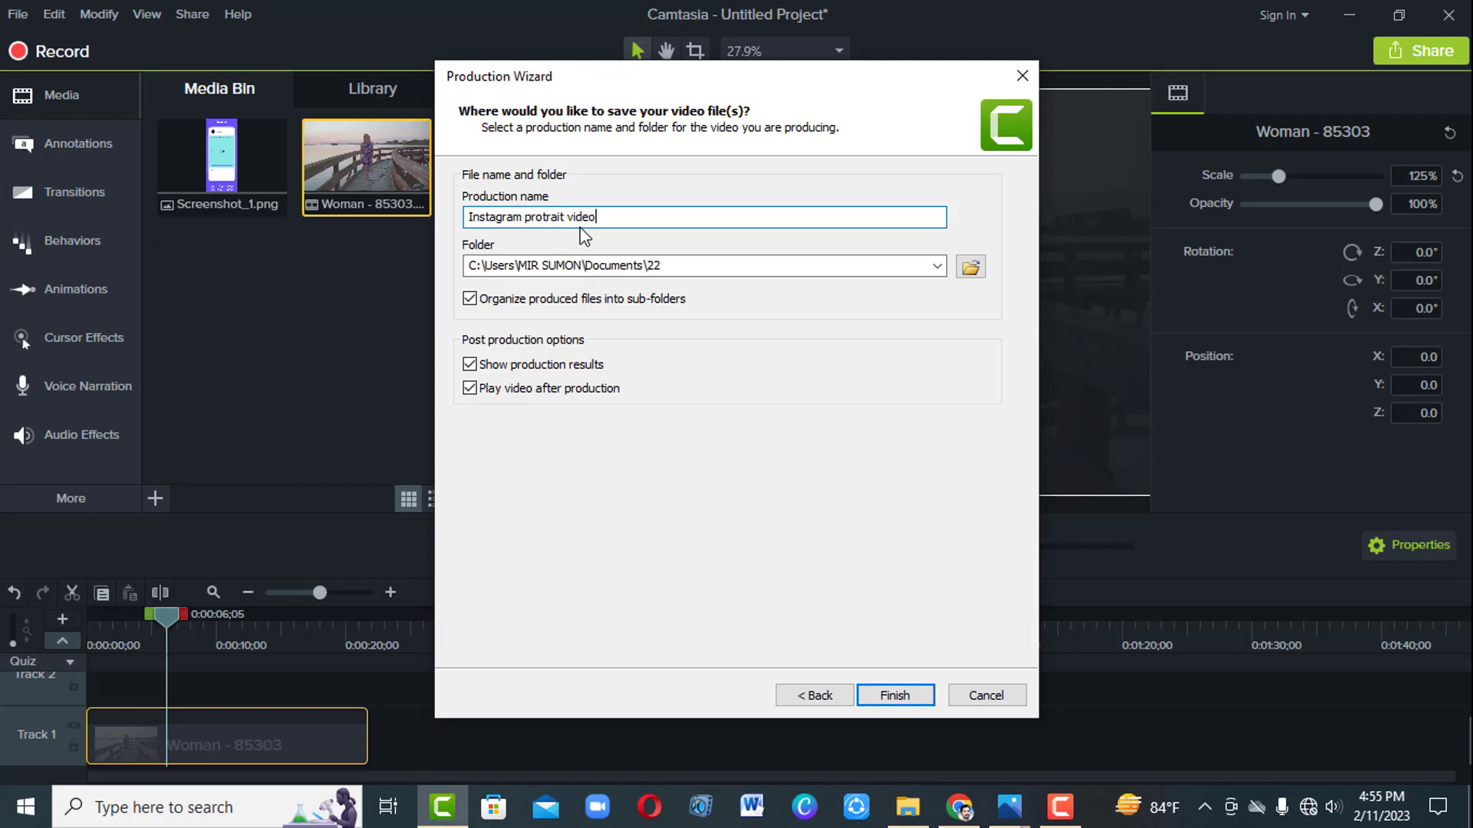
Finish the production setup and render the project to an MP4 file.
click(890, 698)
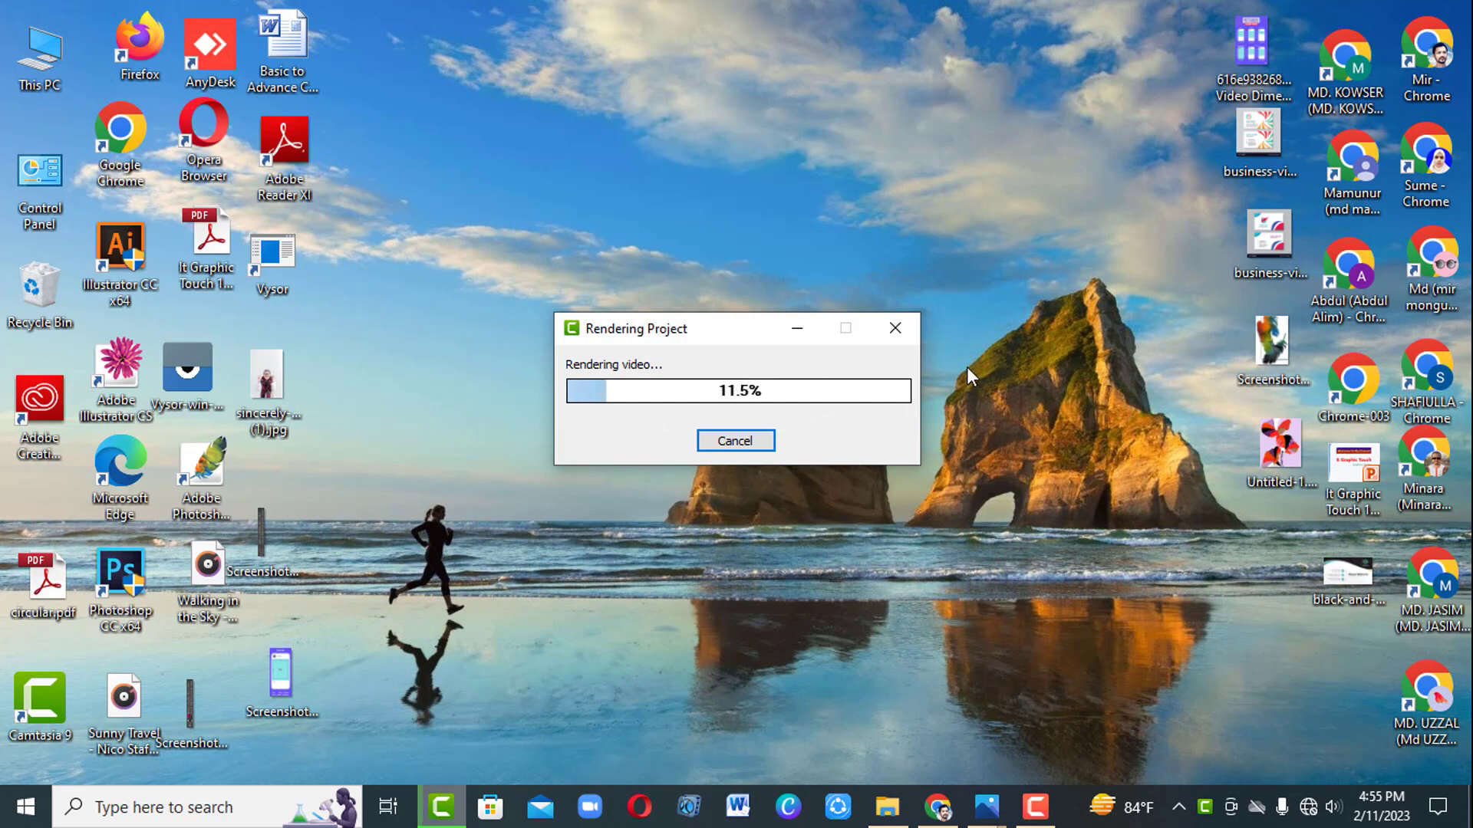
right_click(1014, 141)
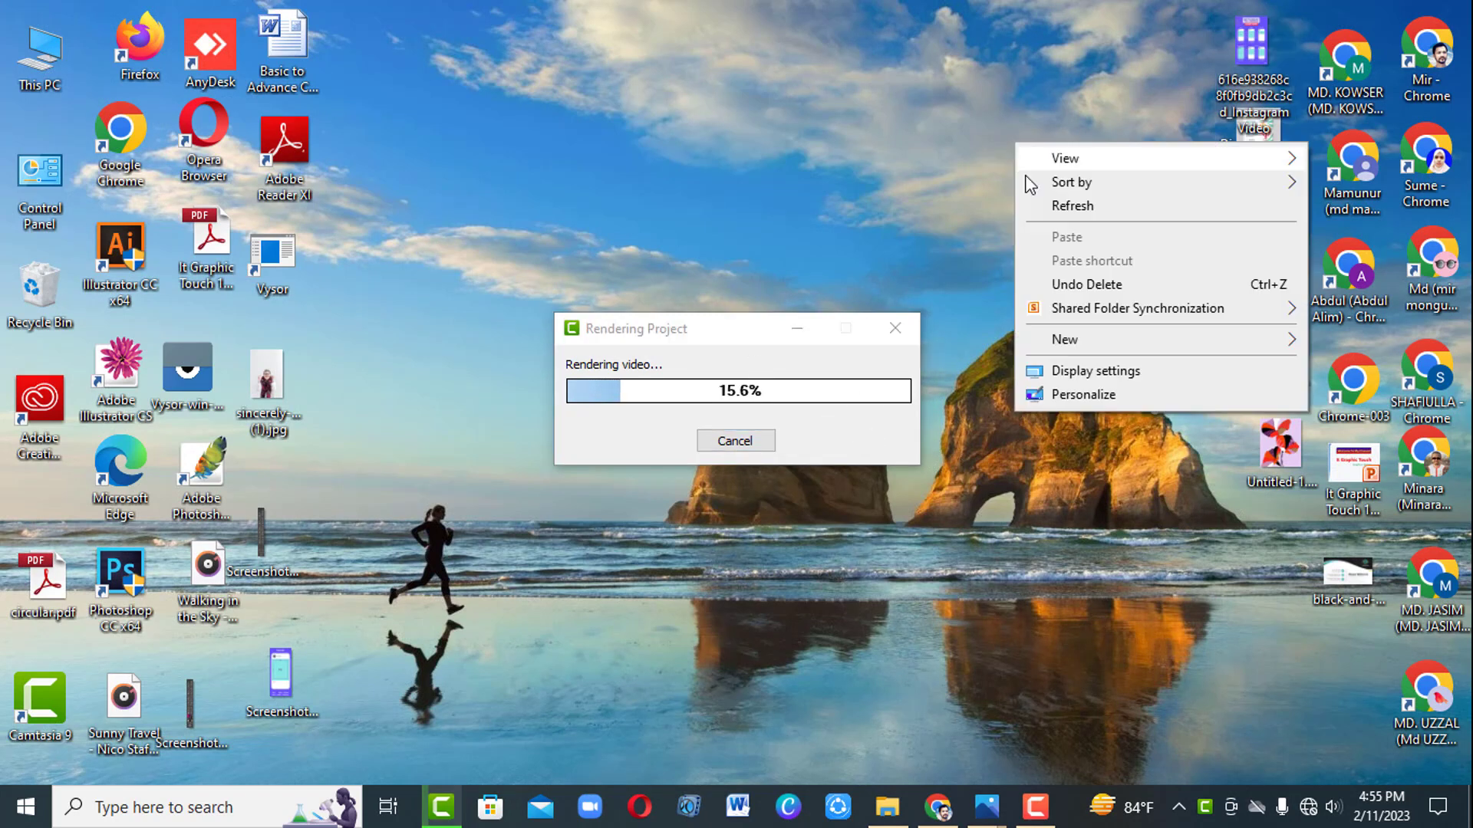
click(1047, 207)
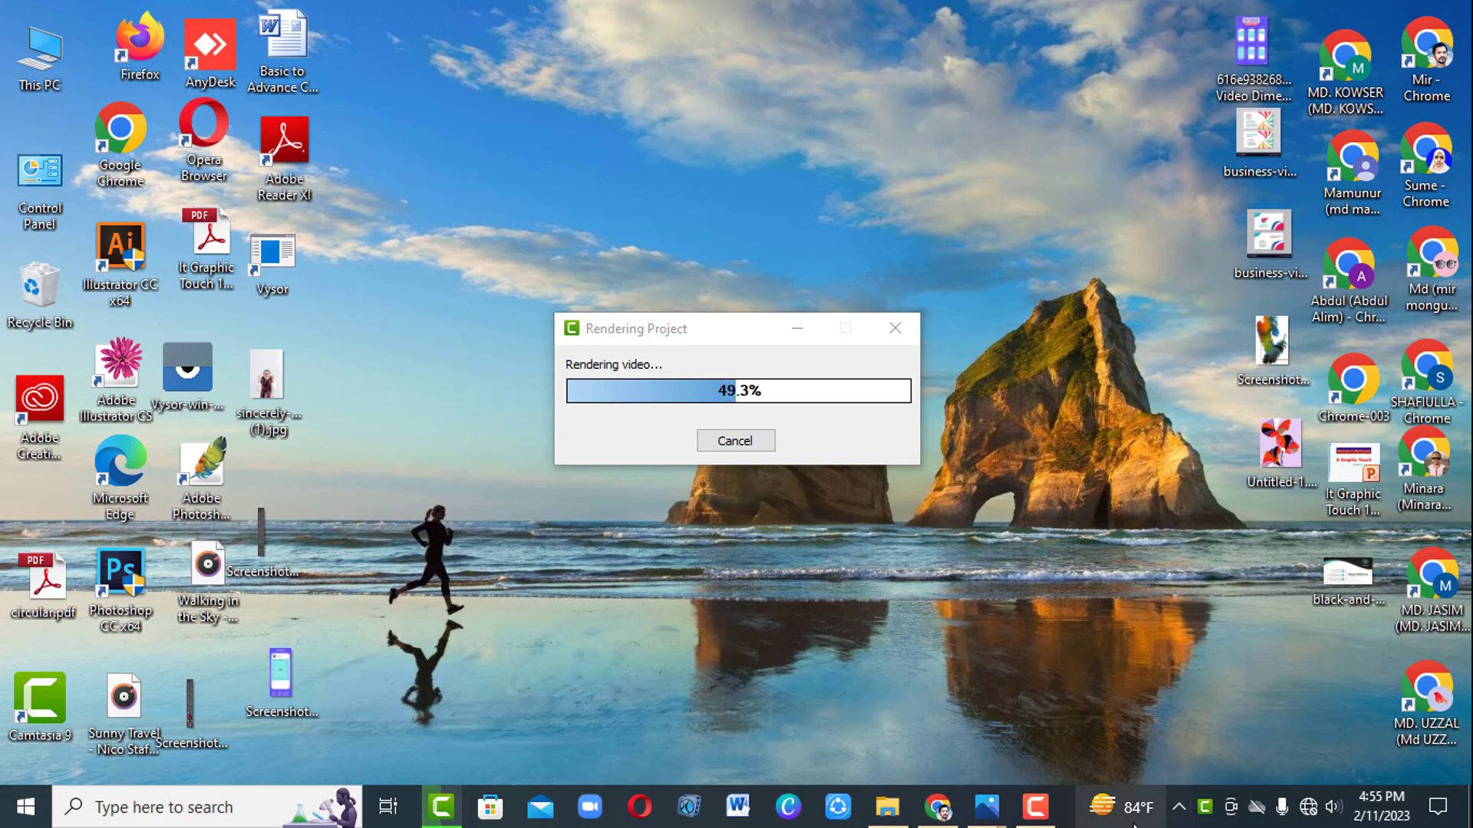
click(1036, 807)
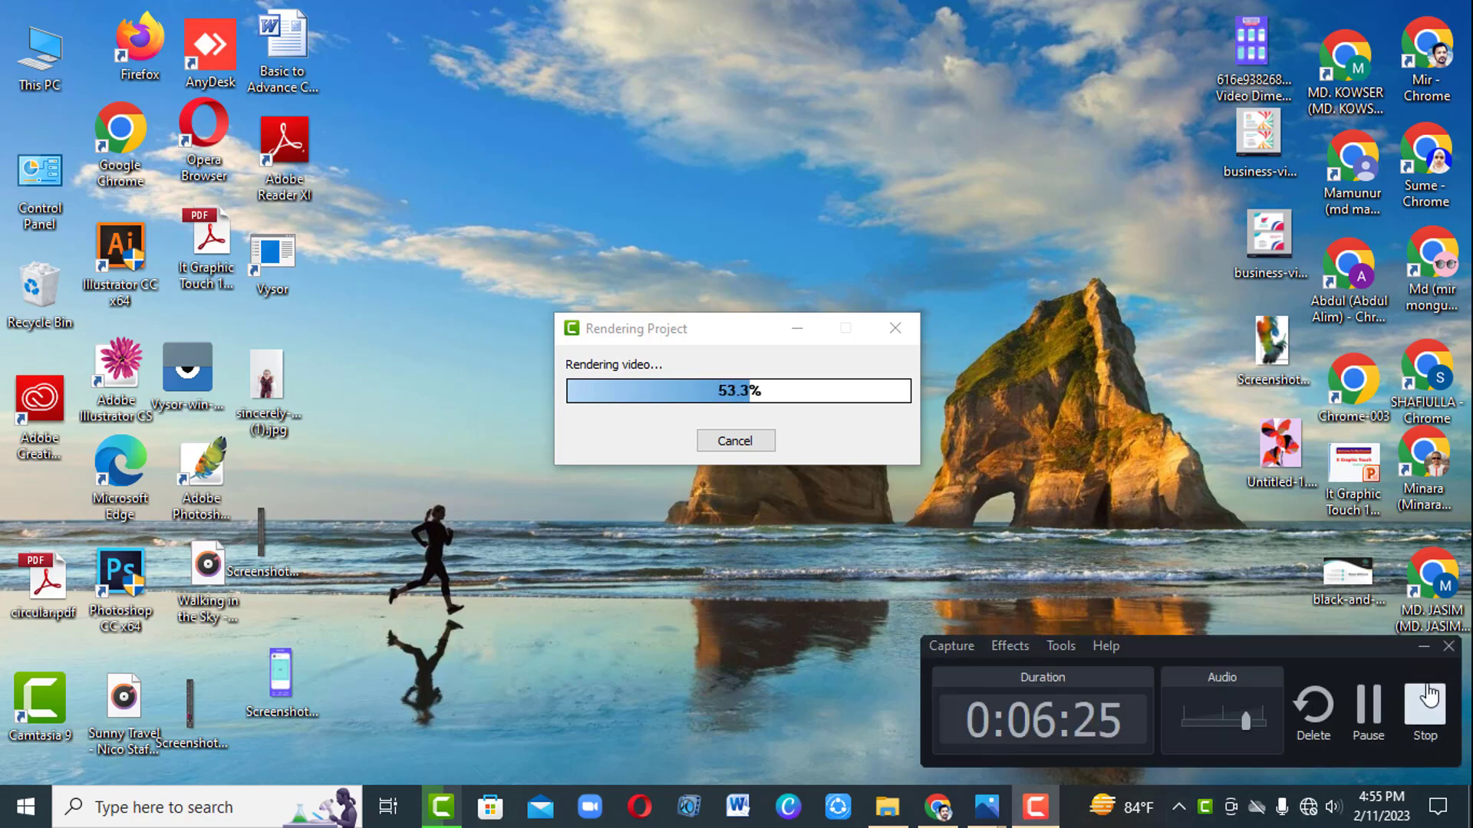
click(1421, 647)
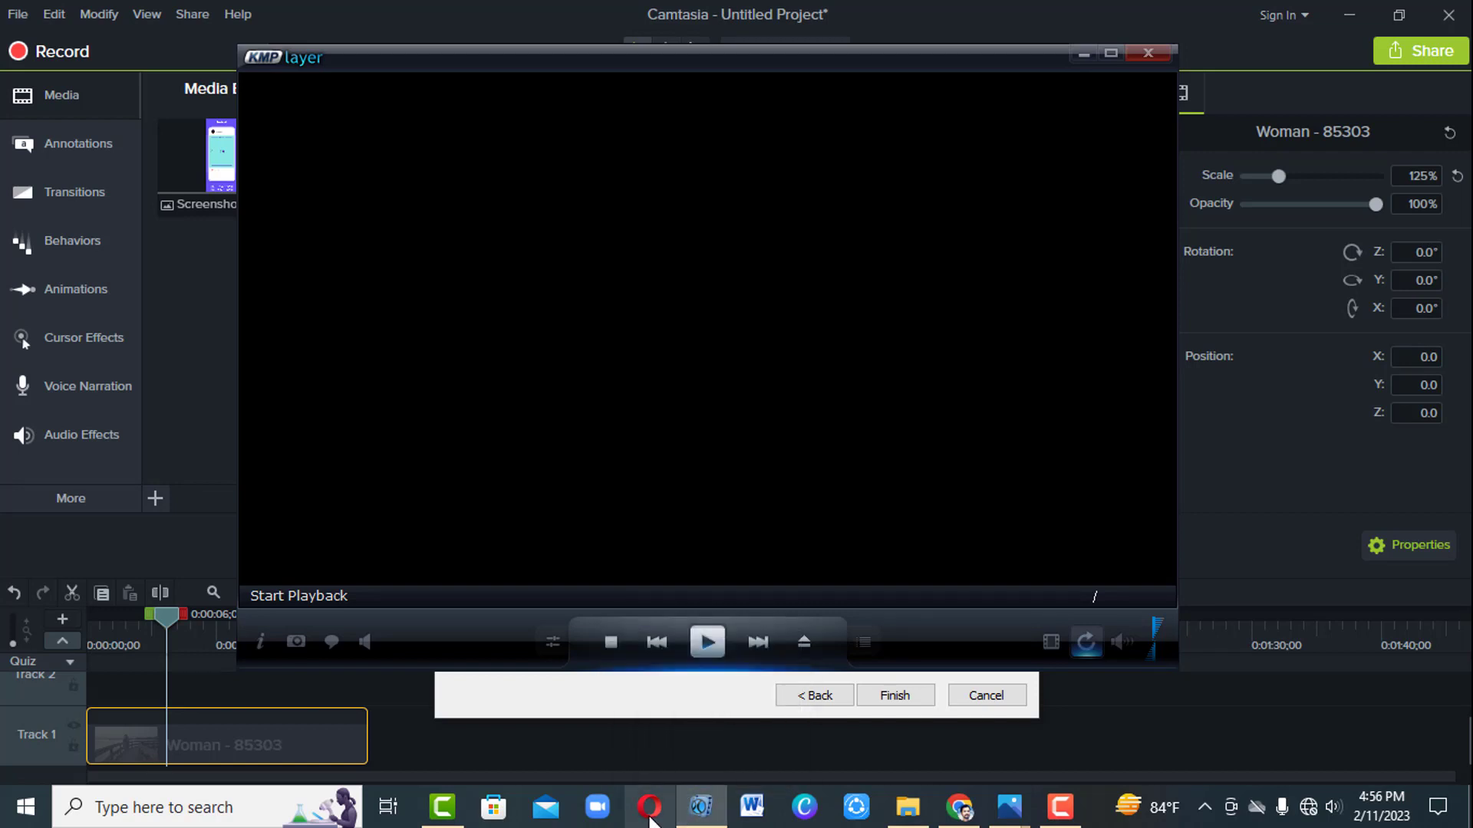
Switch to KMPlayer and watch the produced "Instagram protrait video.mp4" enlarged to fill the screen.
mouse_move(701, 820)
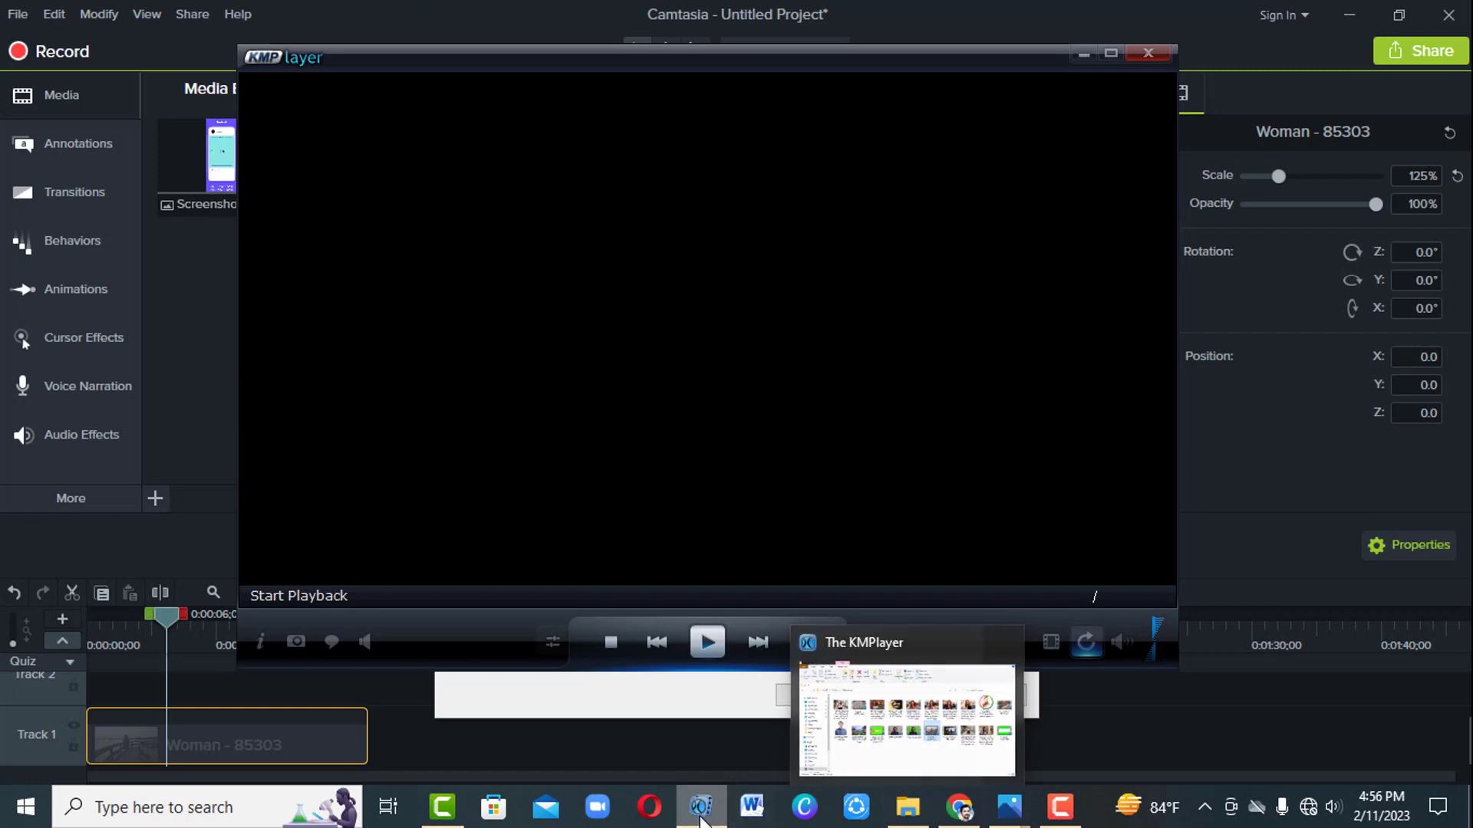
click(985, 425)
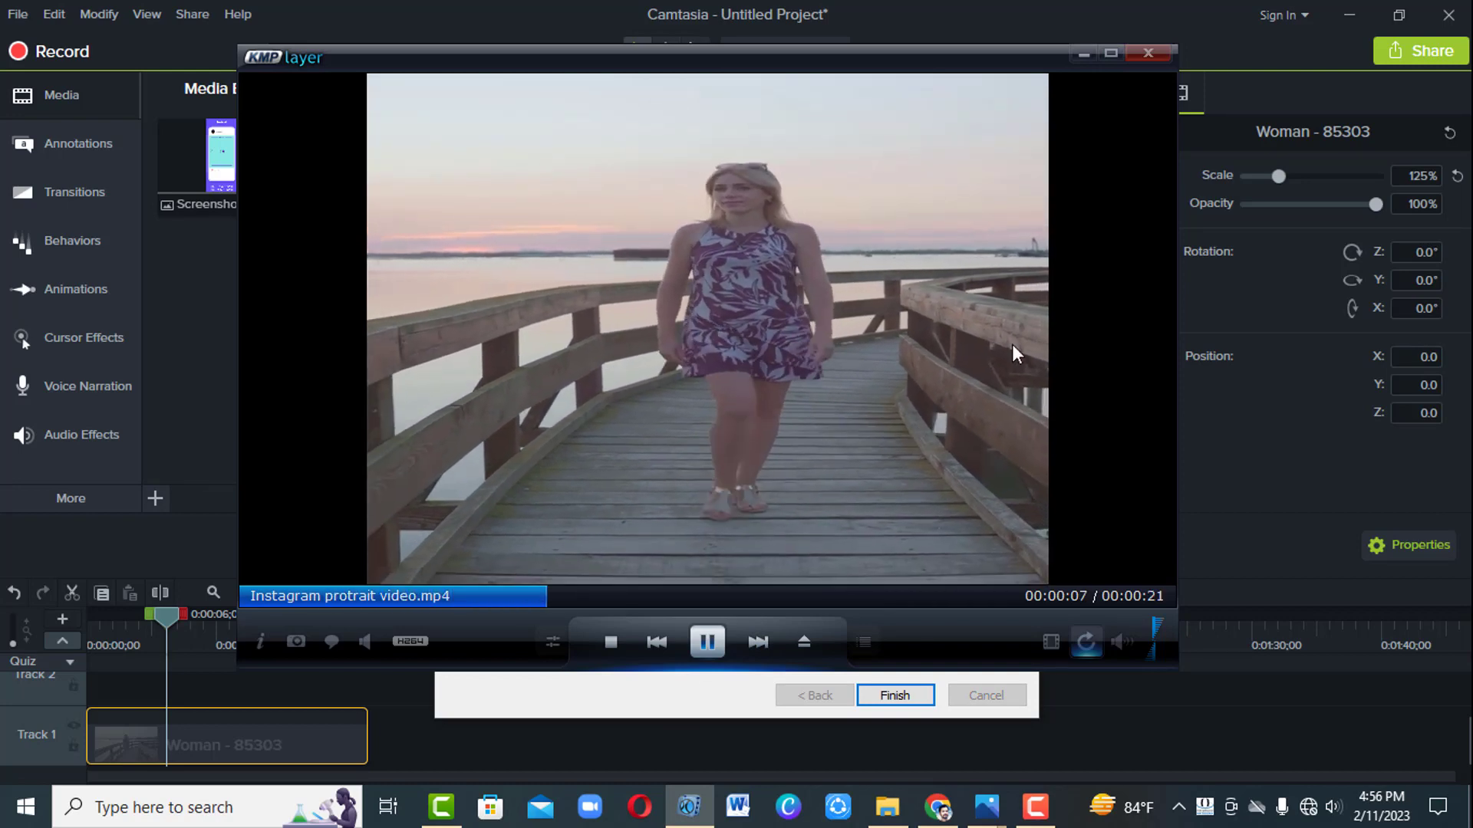
click(1110, 53)
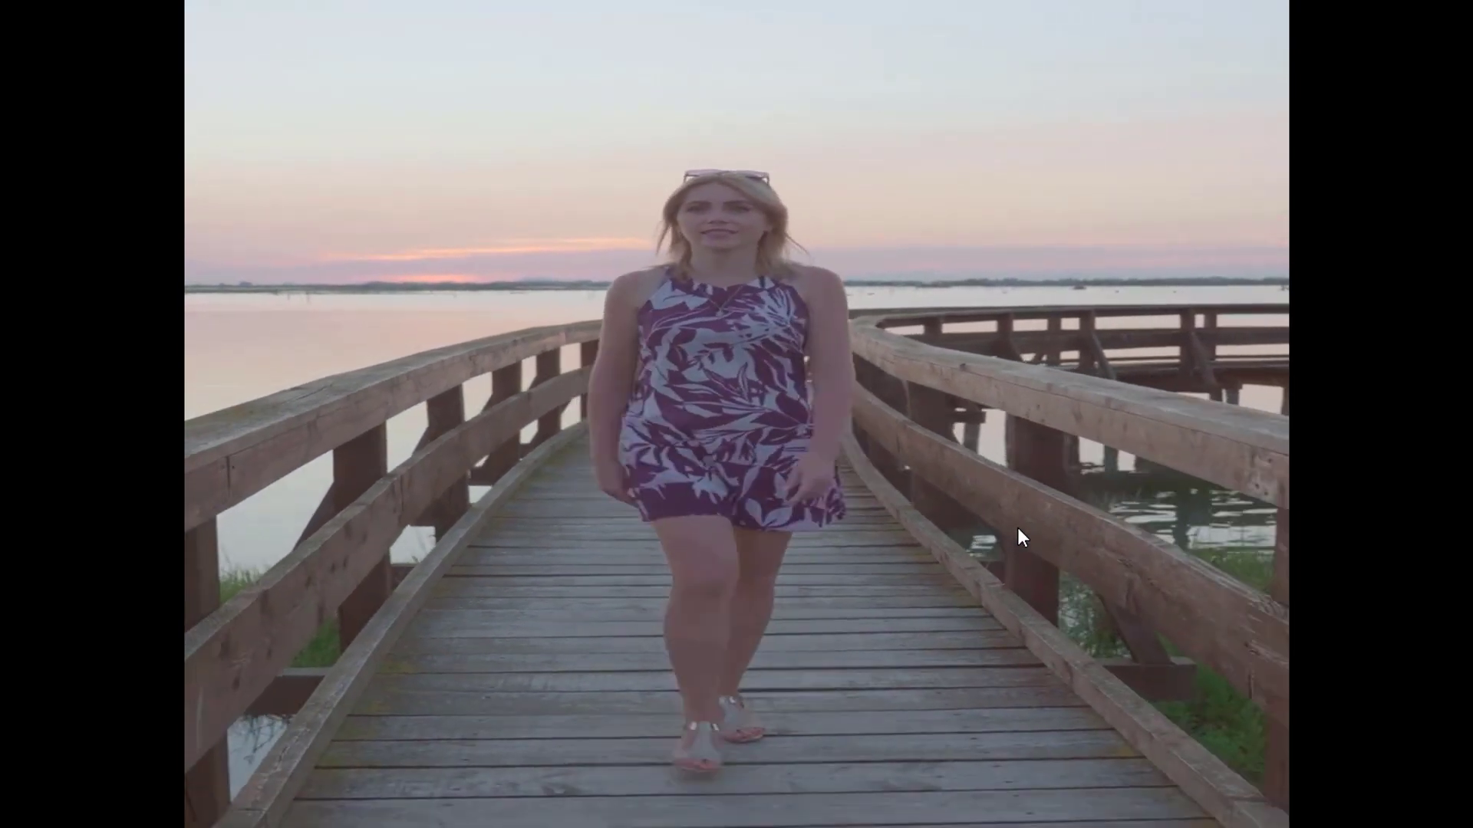
mouse_move(1210, 3)
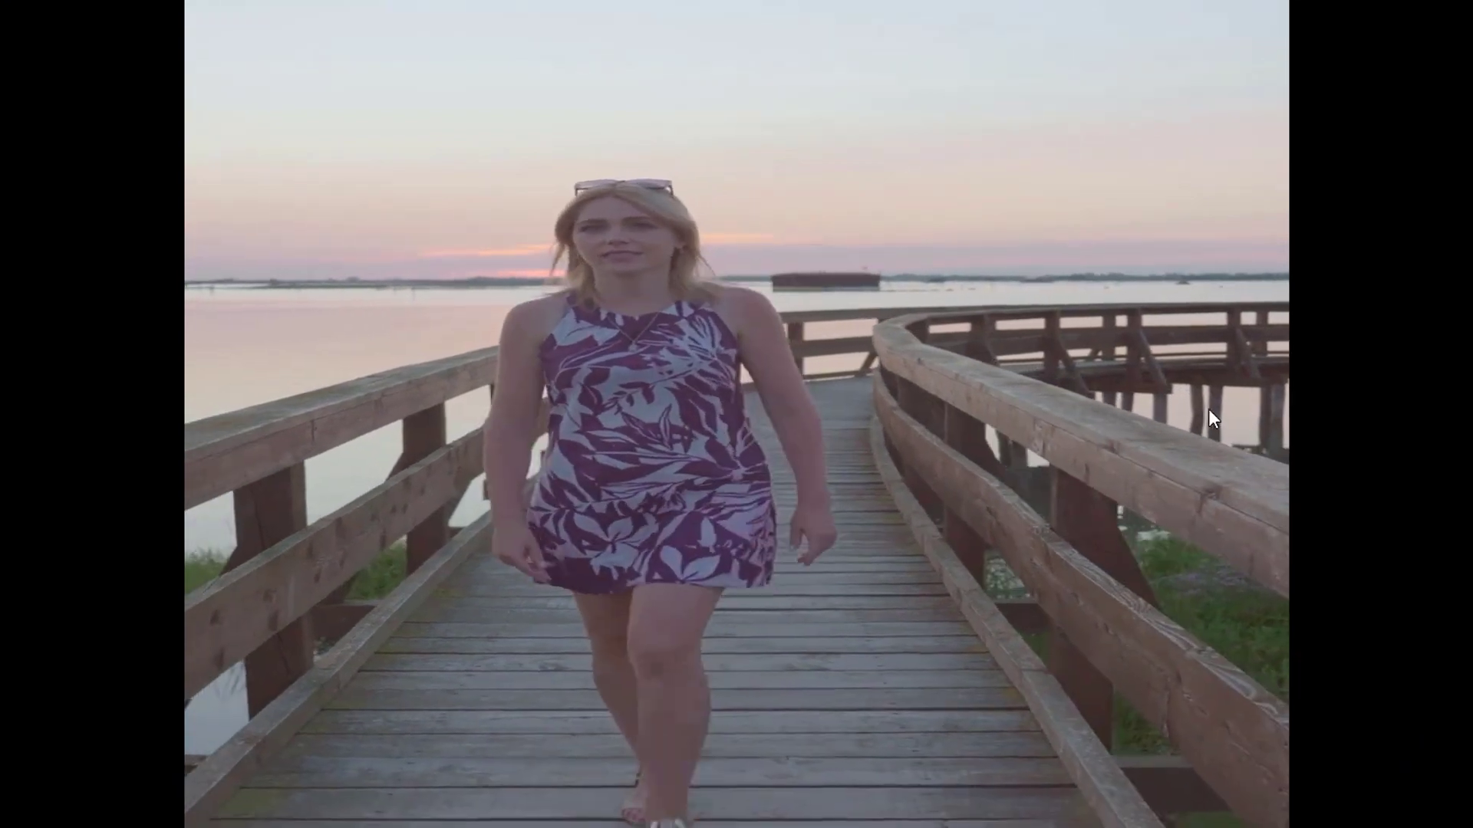